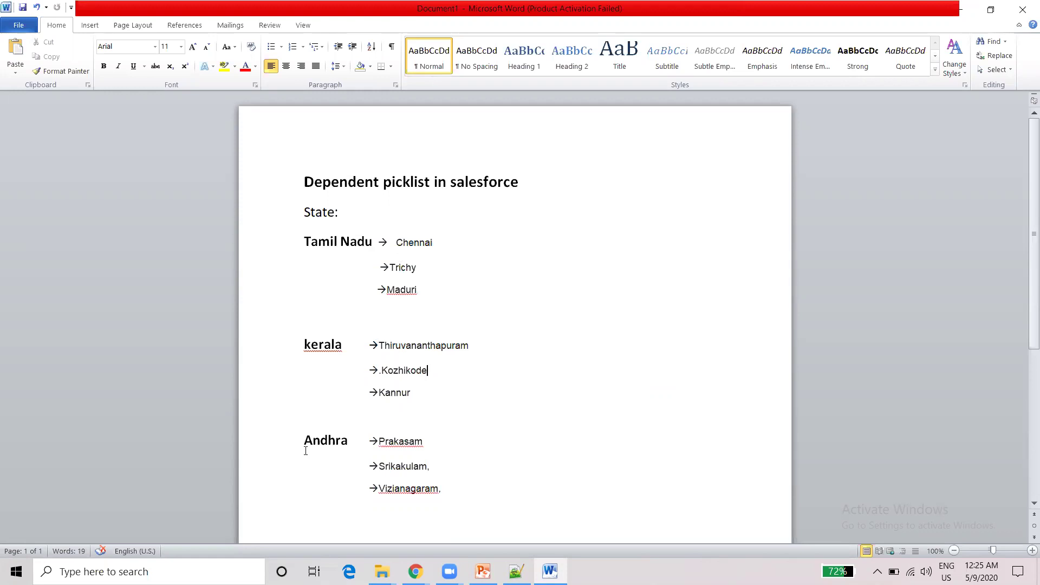
# - Review the Tamil Nadu, Kerala and Andhra district lines in the Word notes
pyautogui.hotkey('ctrl', 'End')
pyautogui.keyDown('shift'); pyautogui.click(379, 458); pyautogui.keyUp('shift')
pyautogui.keyDown('shift'); pyautogui.click(379, 444); pyautogui.keyUp('shift')
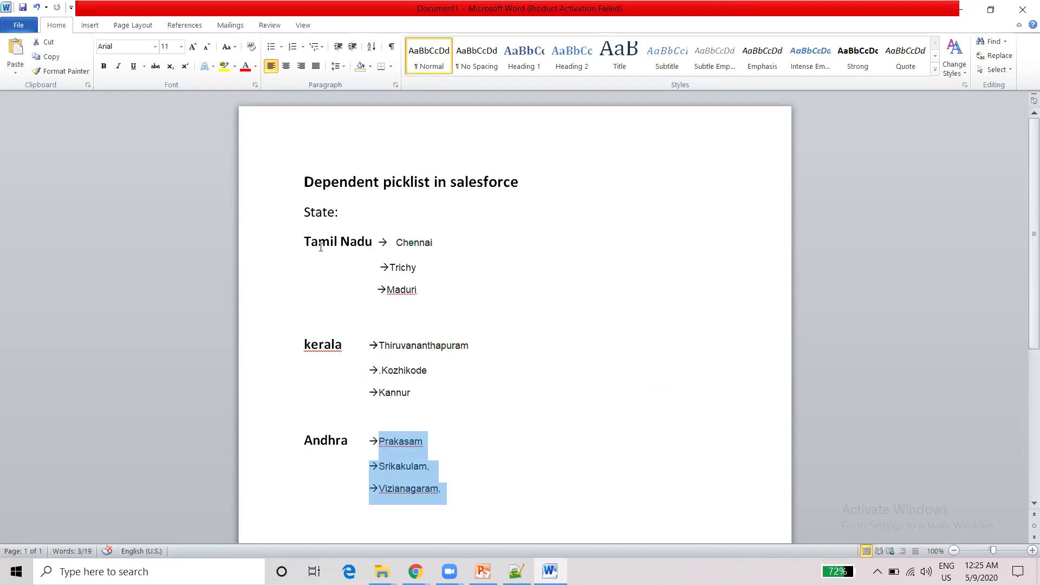
pyautogui.click(417, 290)
pyautogui.keyDown('shift'); pyautogui.click(338, 223); pyautogui.keyUp('shift')
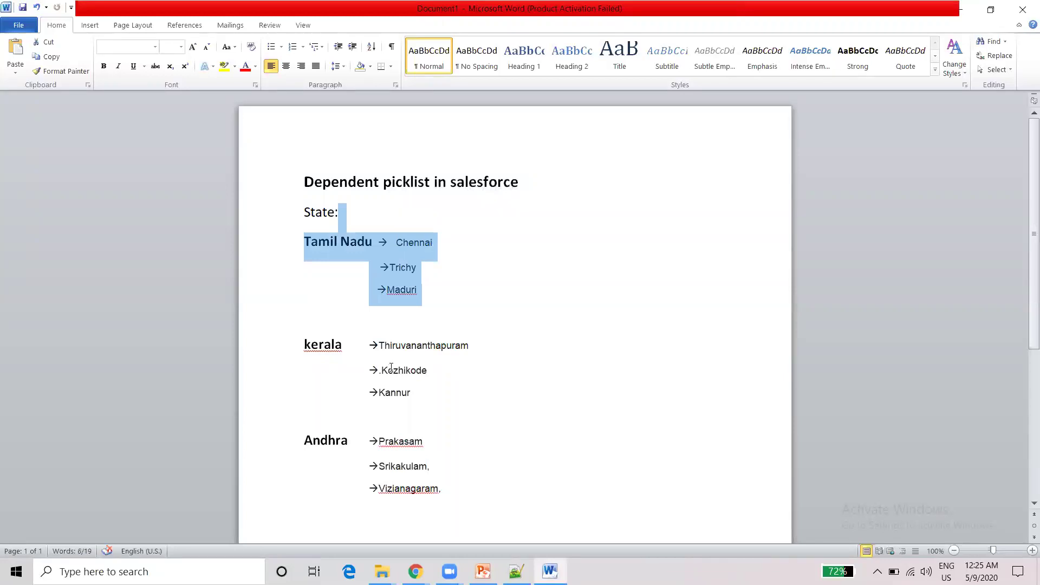
pyautogui.moveTo(373, 350); pyautogui.dragTo(422, 459)
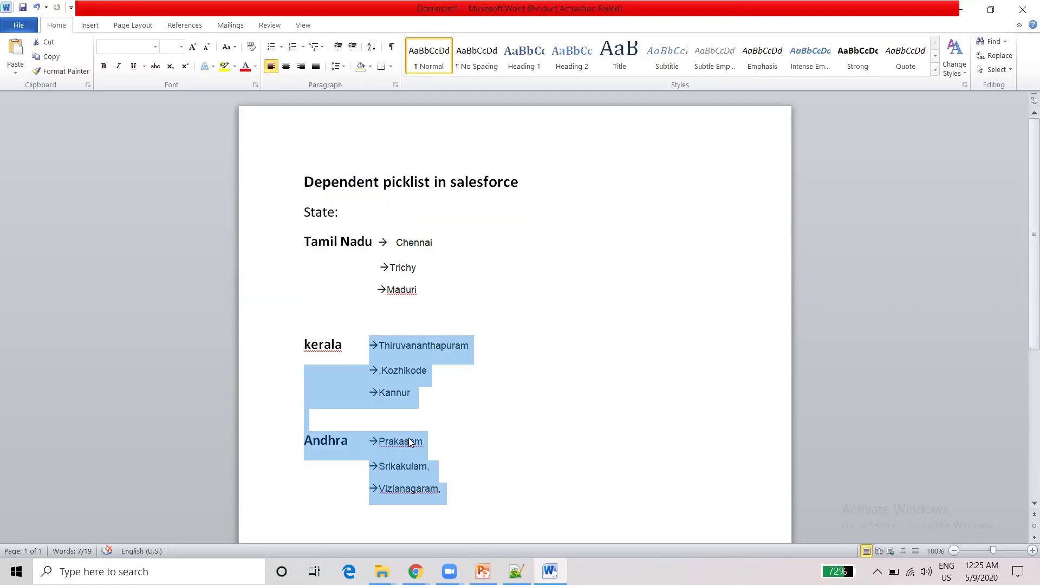
# - Highlight the Kerala and Andhra state names with their districts, then minimize Word
pyautogui.doubleClick(327, 348)
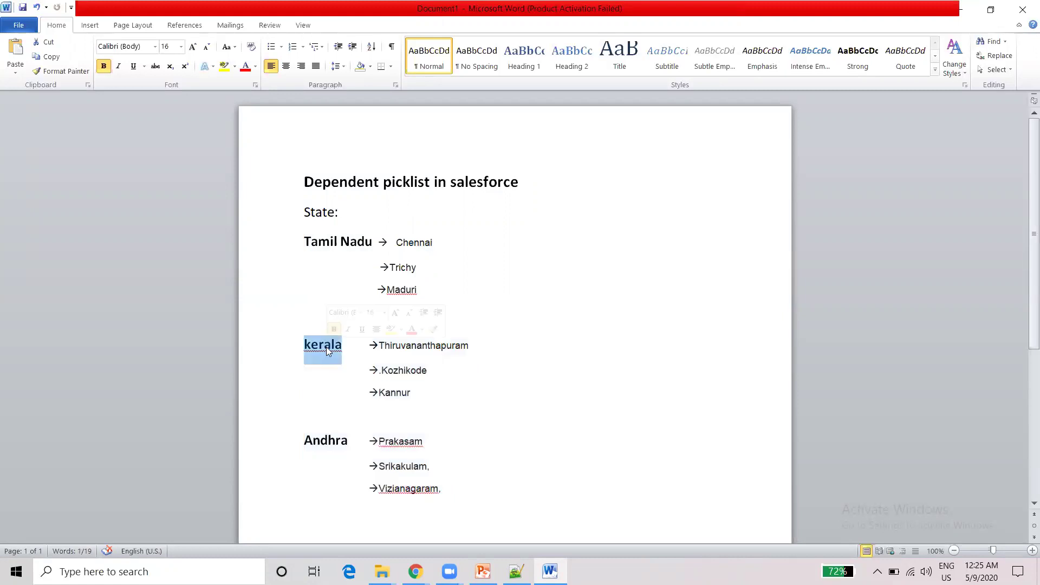
pyautogui.moveTo(411, 393); pyautogui.dragTo(382, 349)
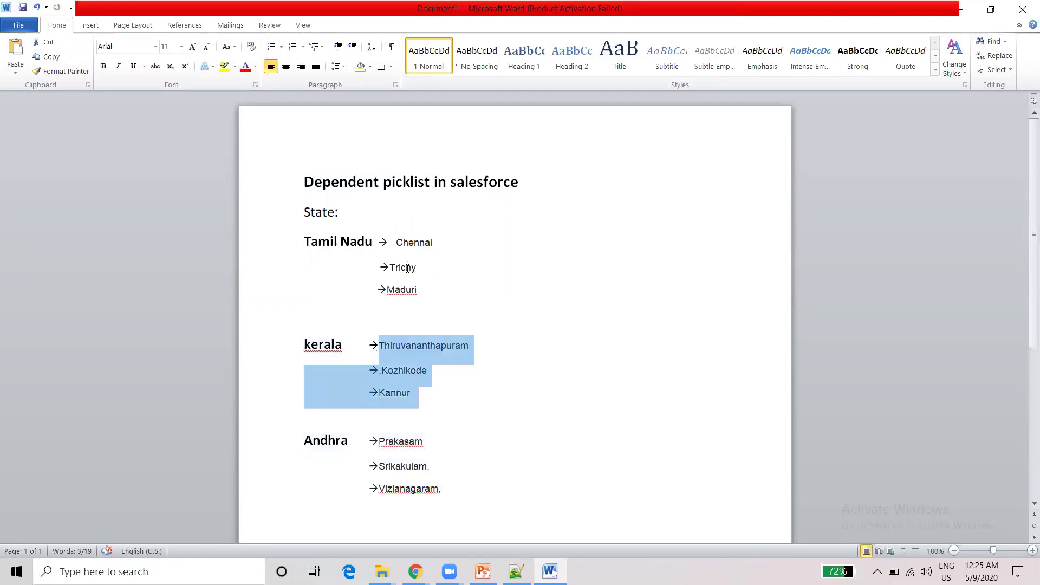
pyautogui.doubleClick(339, 442)
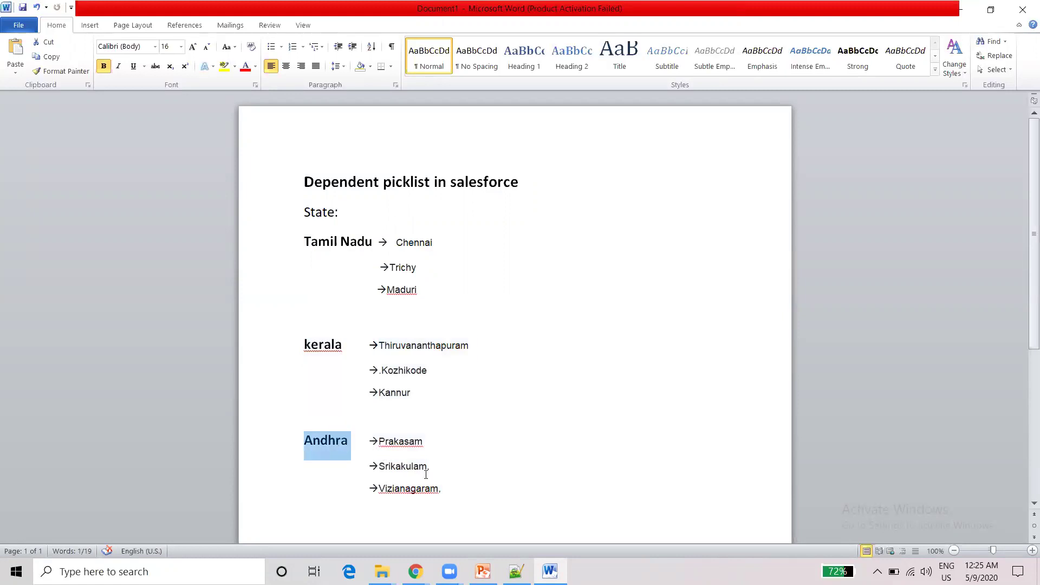
pyautogui.moveTo(437, 484); pyautogui.dragTo(355, 400)
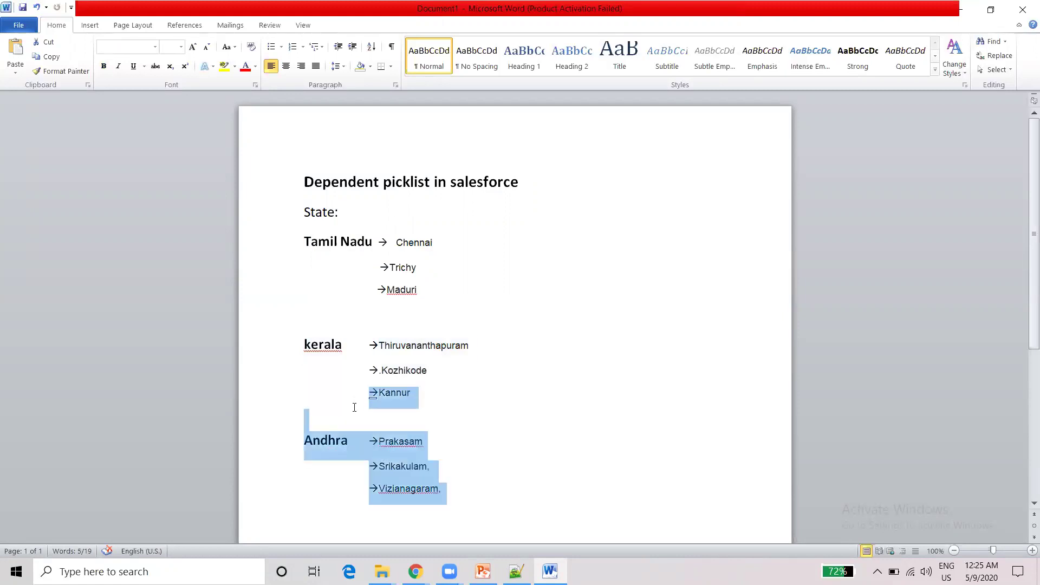
pyautogui.click(354, 403)
pyautogui.moveTo(422, 397); pyautogui.dragTo(384, 245)
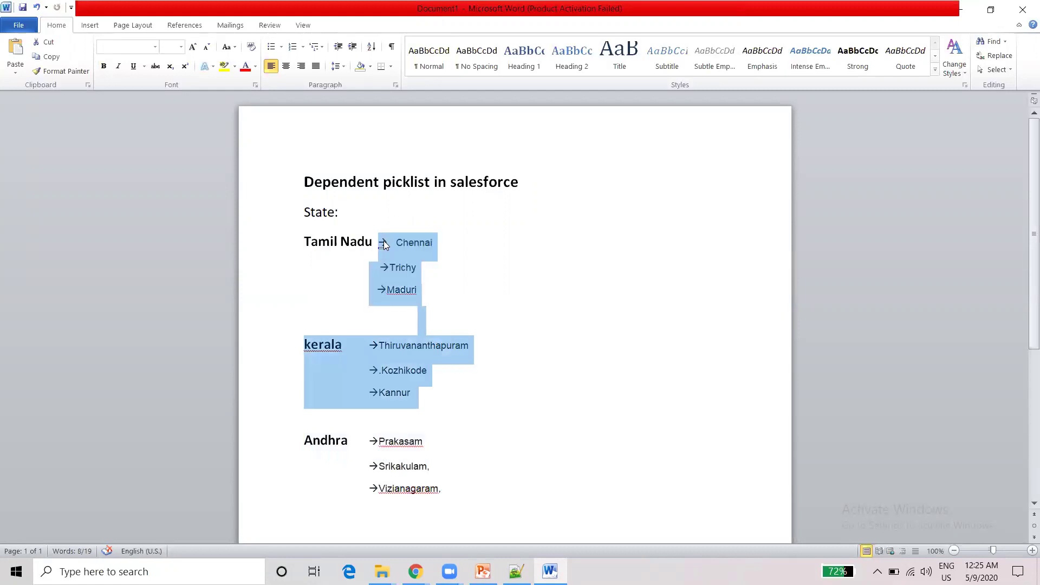
pyautogui.click(446, 261)
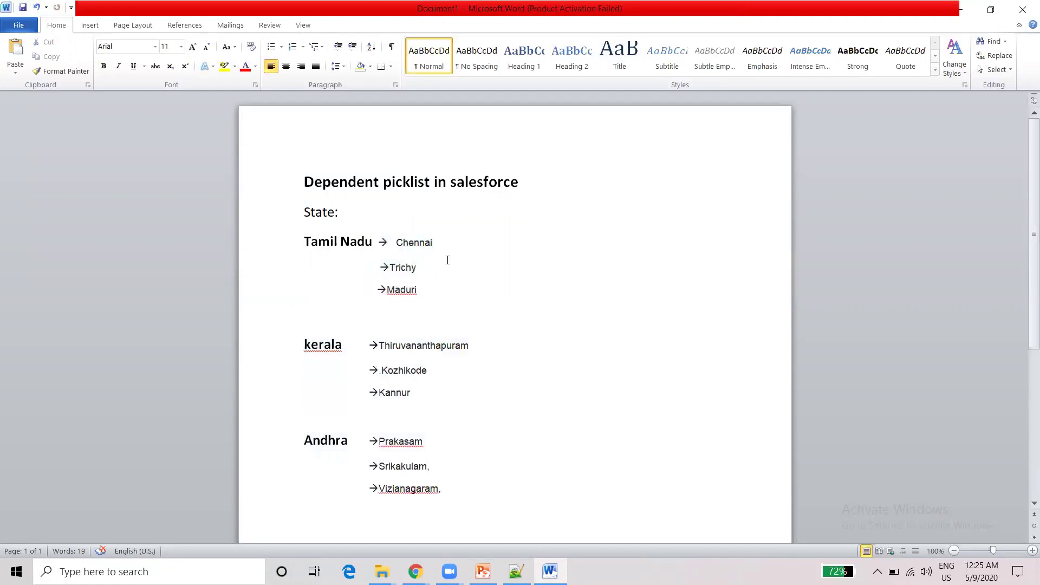
pyautogui.click(952, 16)
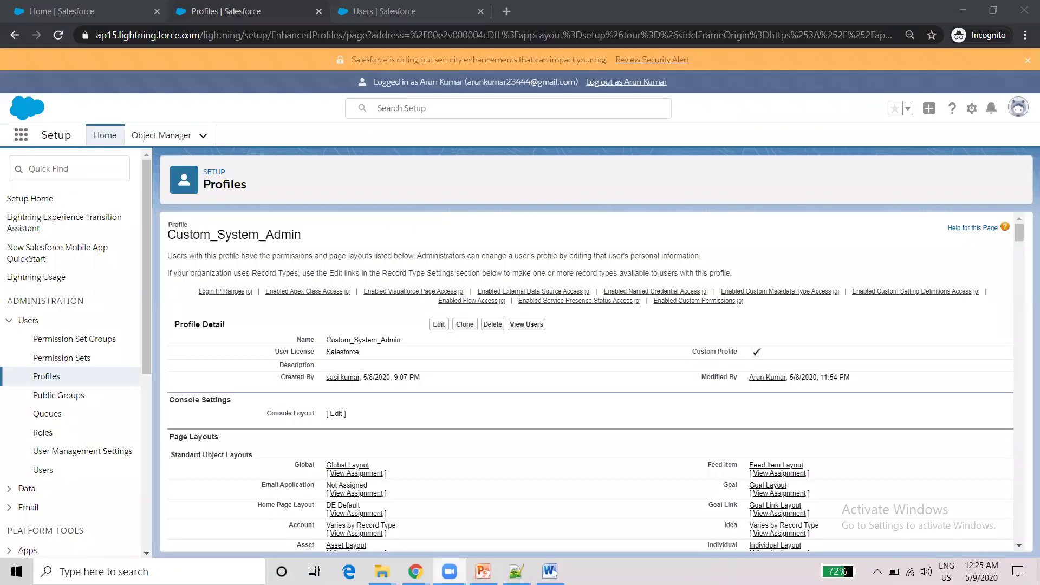
# - Go to Setup's Object Manager and open the Job Application custom object
pyautogui.click(416, 571)
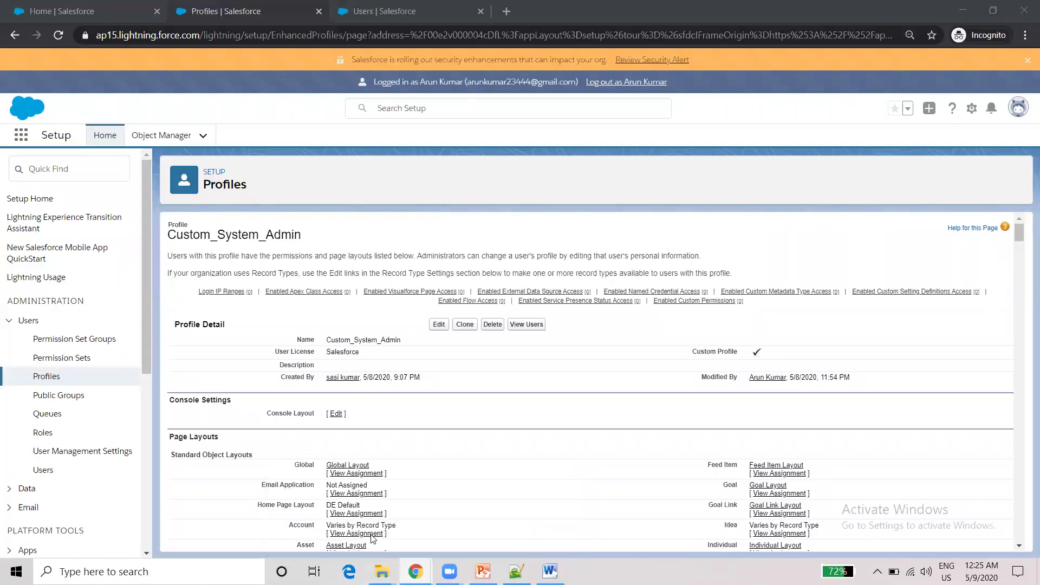
pyautogui.hotkey('alt', 'Tab')
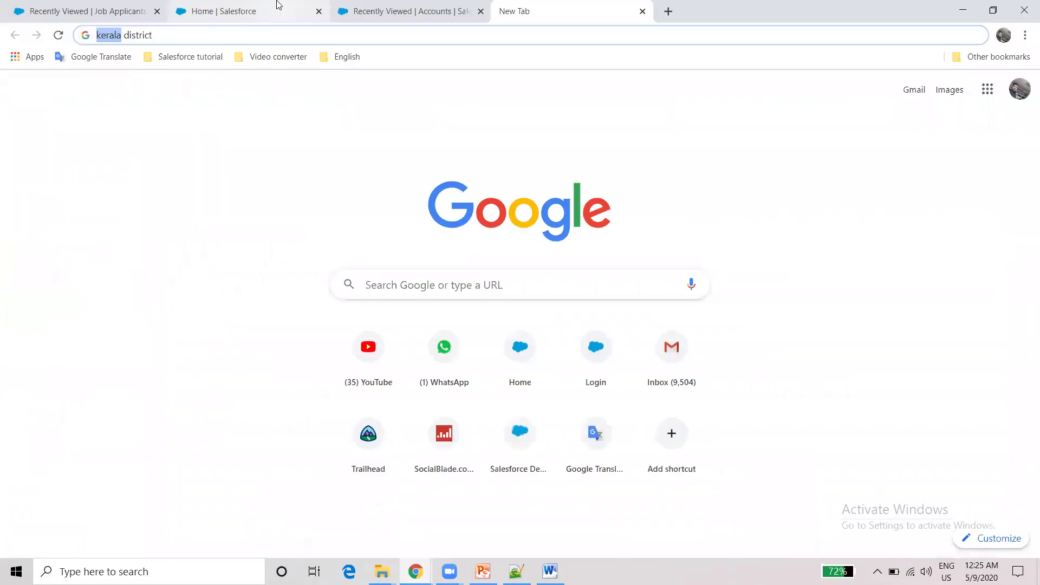
pyautogui.click(276, 5)
pyautogui.click(44, 5)
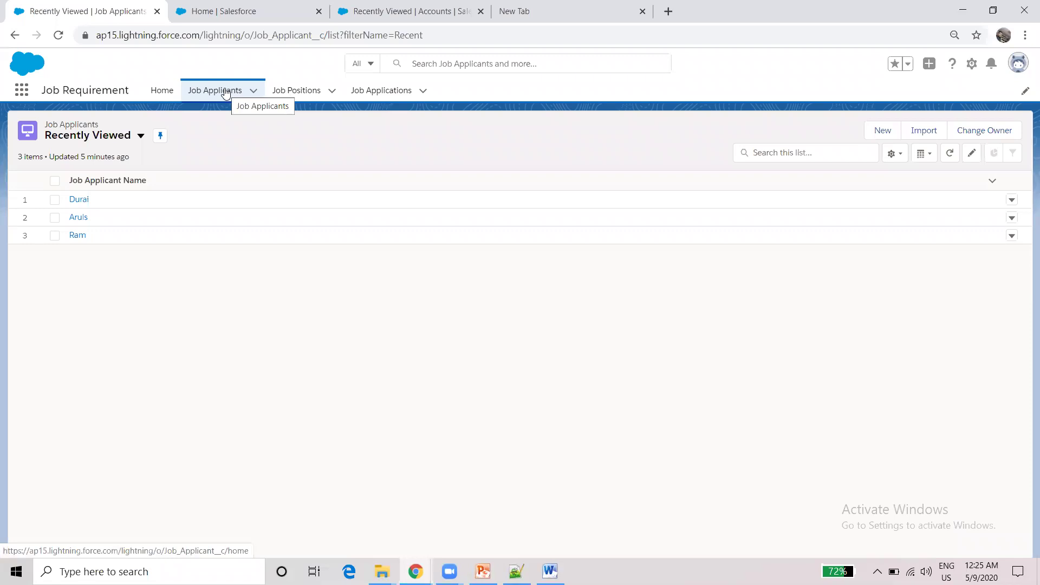
pyautogui.click(235, 10)
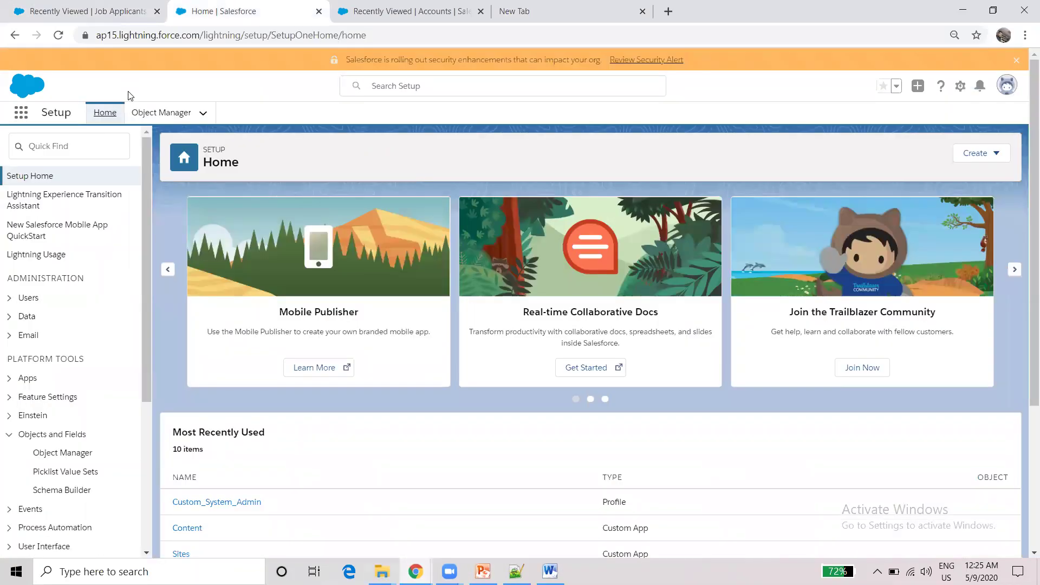
pyautogui.click(146, 114)
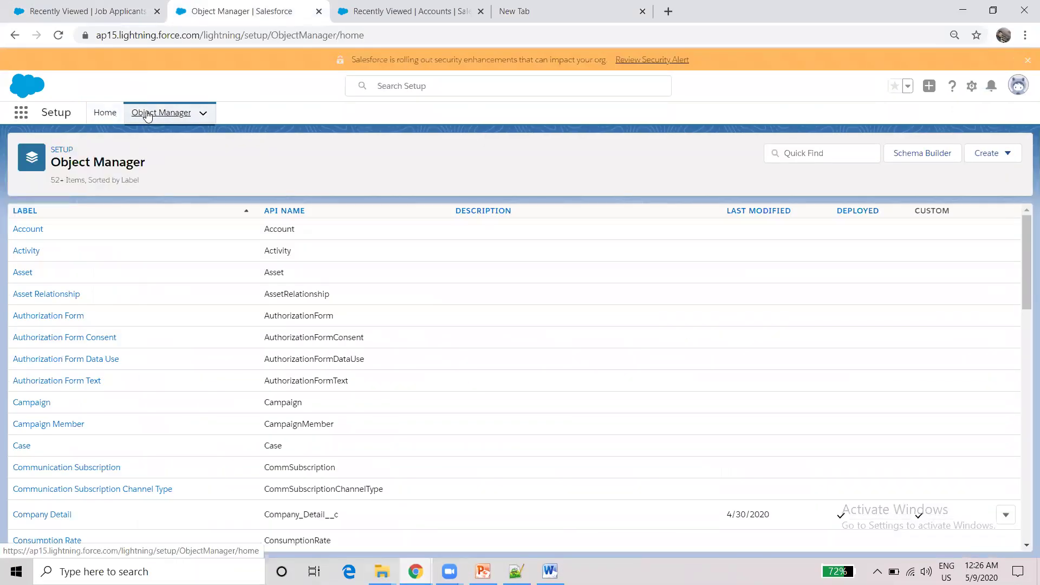
pyautogui.moveTo(1023, 270); pyautogui.dragTo(1023, 417)
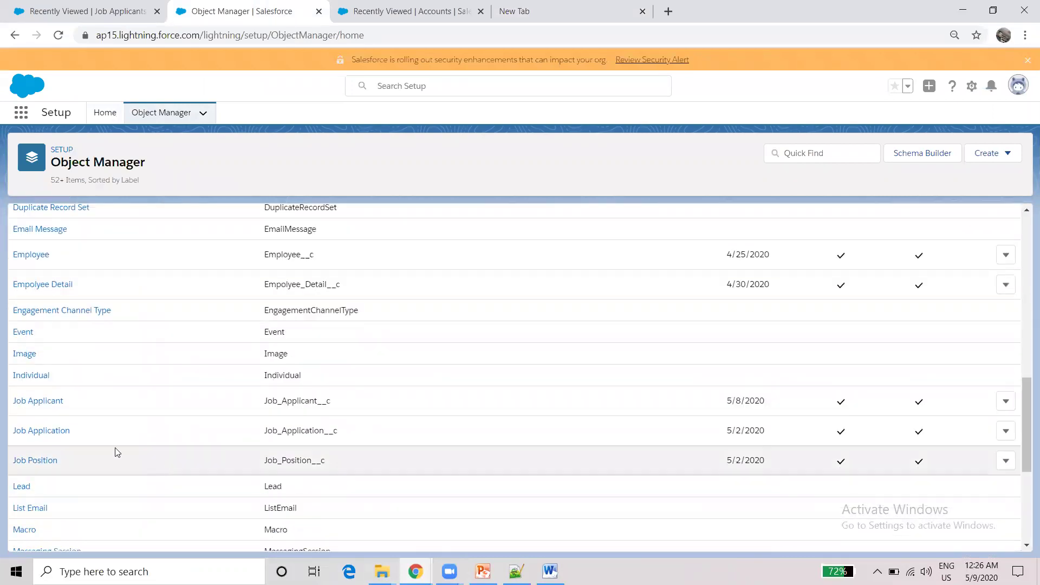
pyautogui.click(42, 431)
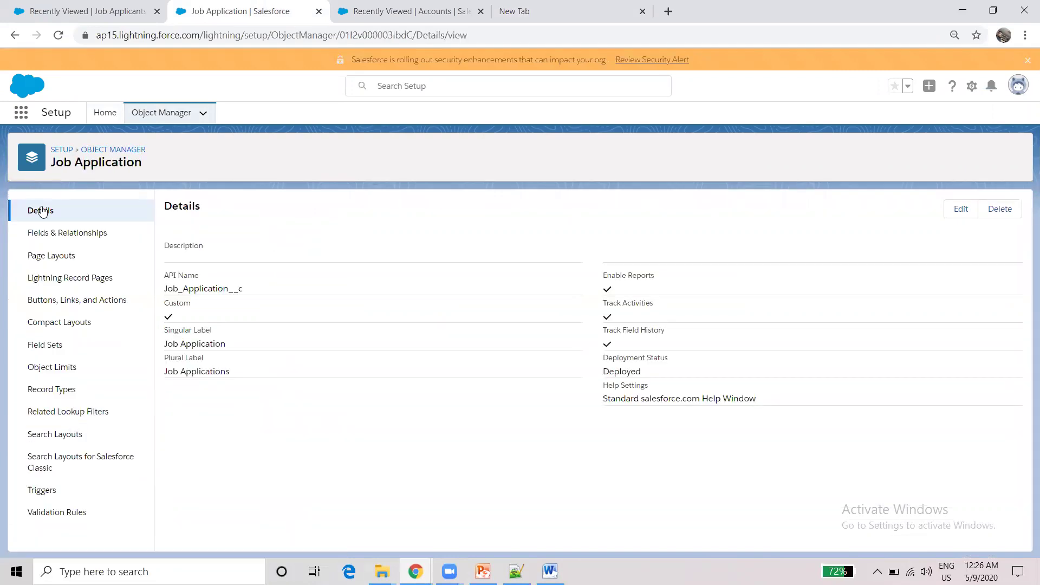
# - From Job Application's Fields & Relationships, begin a new Picklist custom field
pyautogui.click(54, 234)
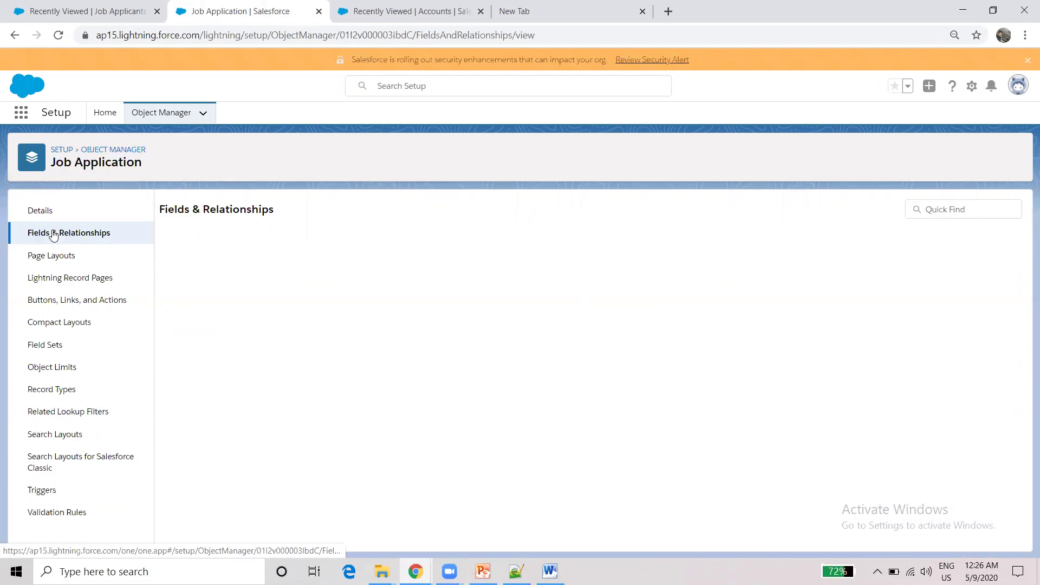
pyautogui.click(825, 210)
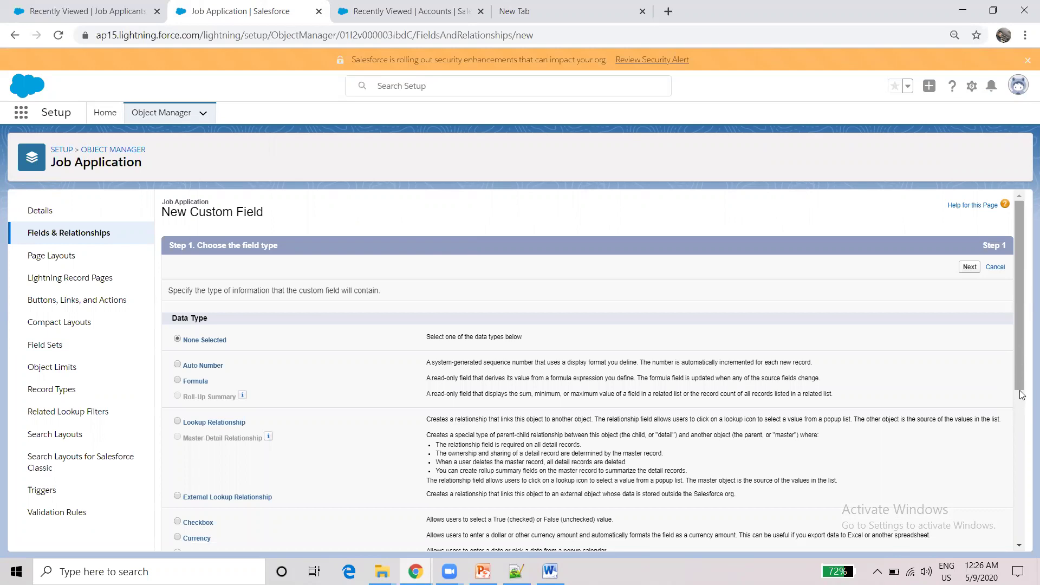
pyautogui.scroll(-2, 1021, 393)
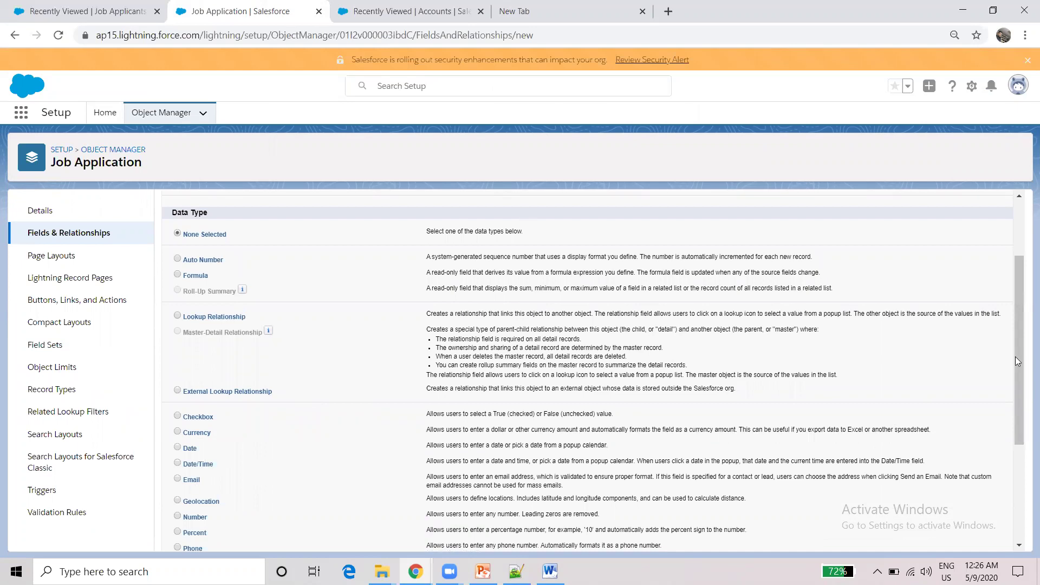
pyautogui.moveTo(1015, 412); pyautogui.dragTo(1015, 413)
pyautogui.scroll(-3, 1021, 455)
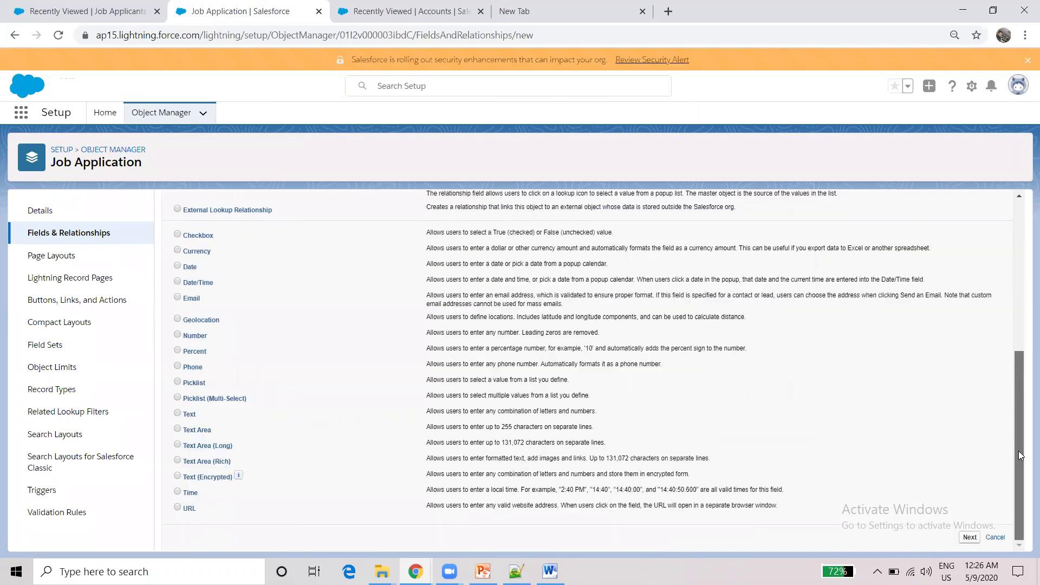
pyautogui.click(177, 382)
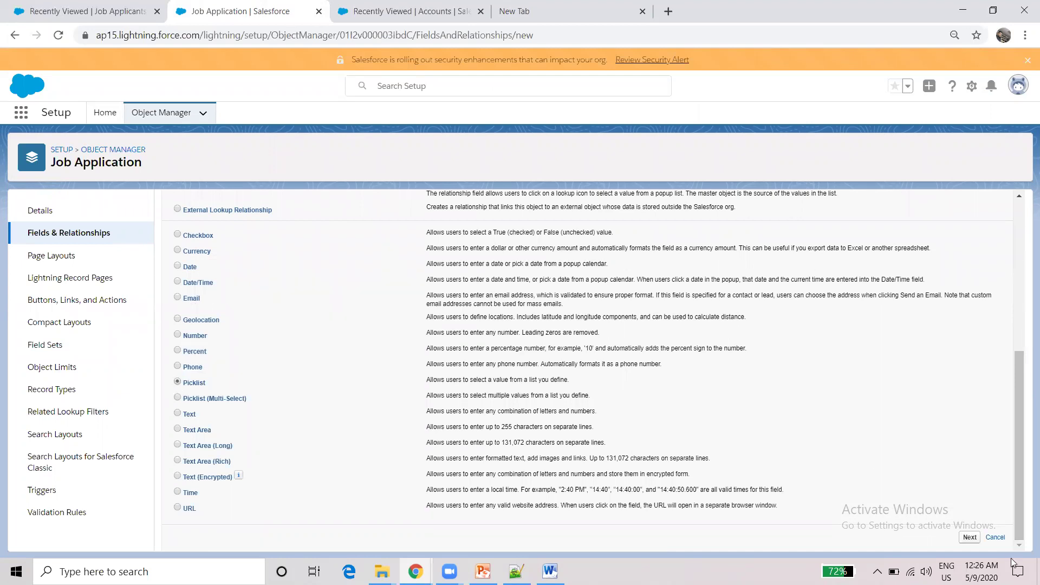
pyautogui.click(970, 538)
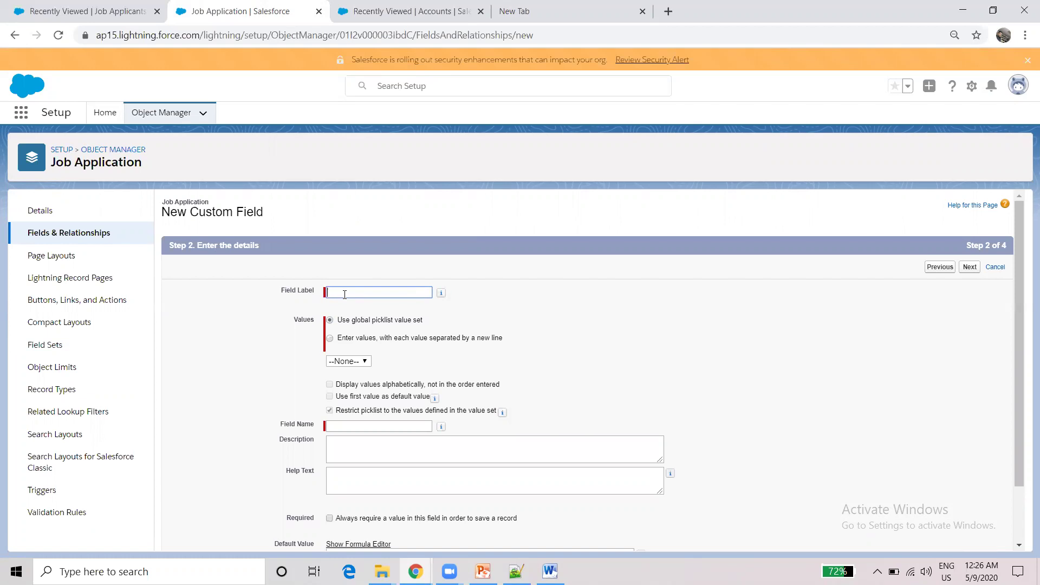
# - Label the field State and choose to enter values one per line
pyautogui.write('State')
pyautogui.click(504, 326)
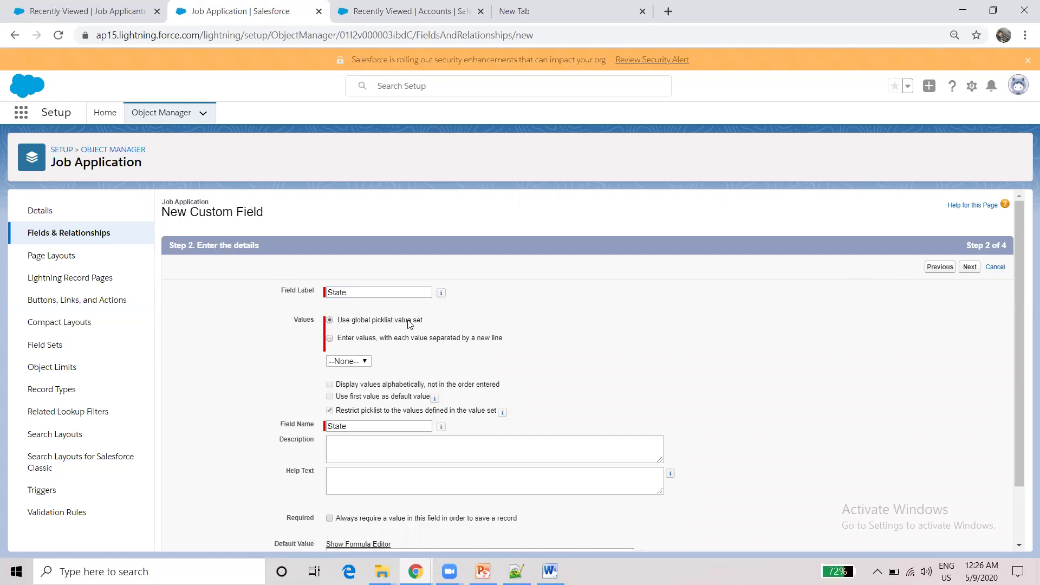
pyautogui.click(363, 339)
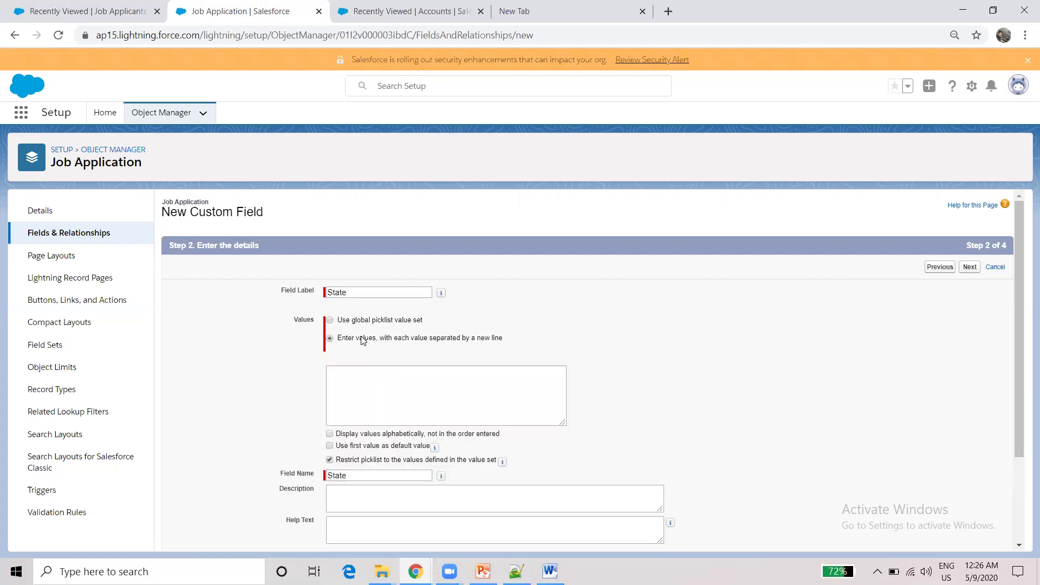
pyautogui.click(359, 367)
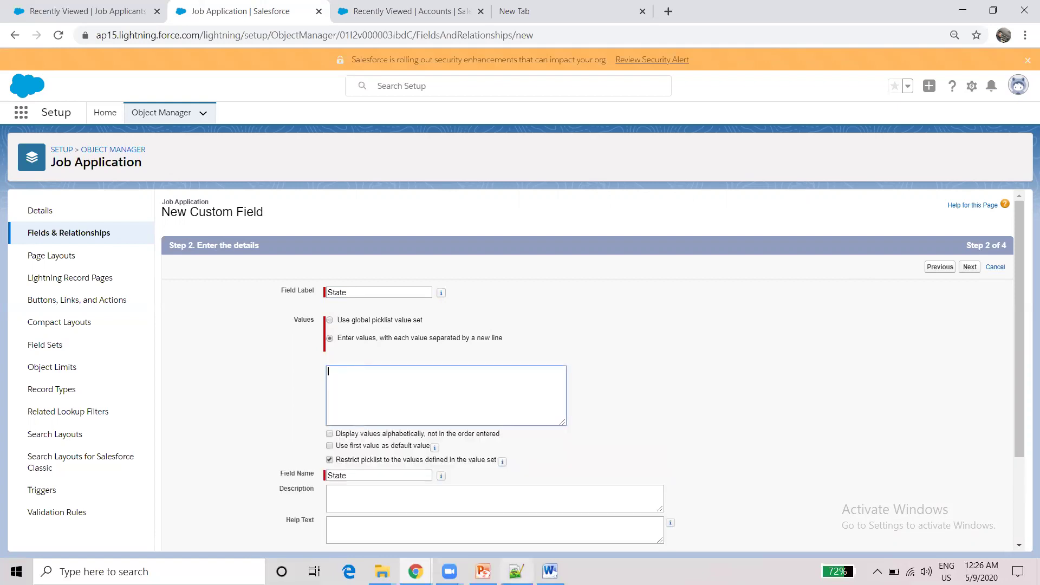
# - Select 'Tamil Nadu' in the Word state notes and return to the form
pyautogui.hotkey('alt', 'Tab')
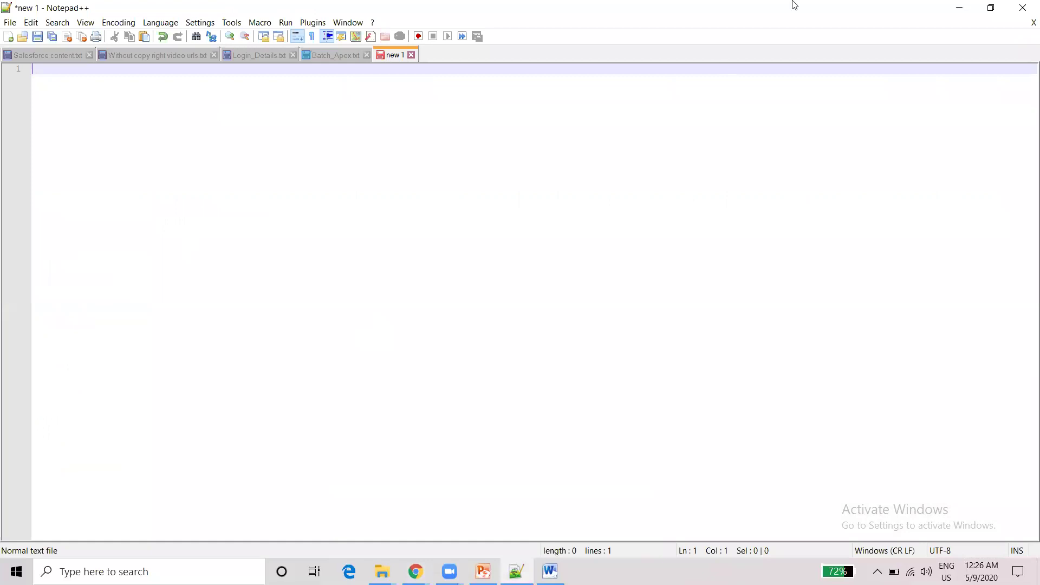
pyautogui.hotkey('alt', 'Tab')
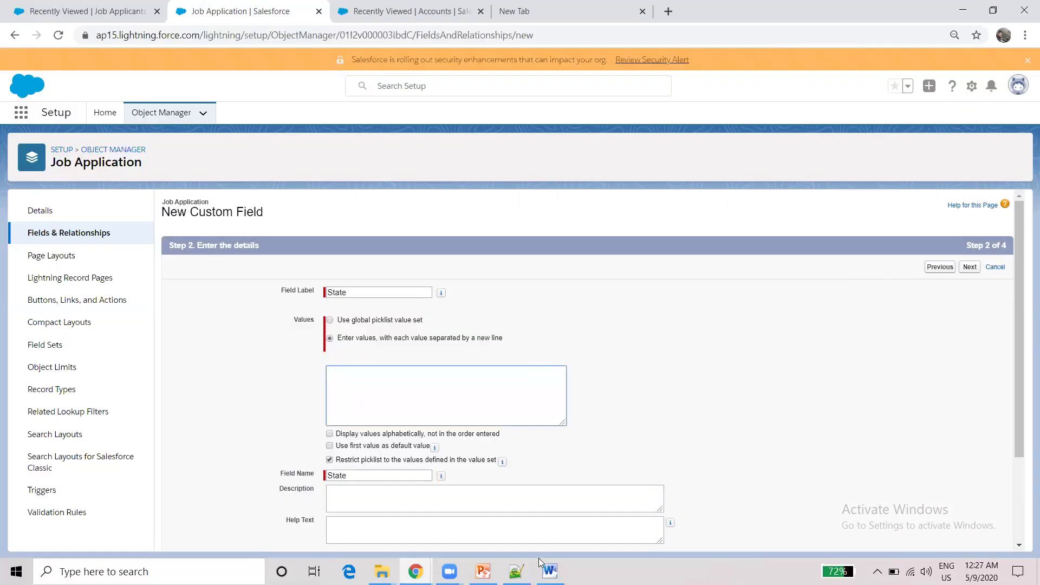
pyautogui.moveTo(550, 571)
pyautogui.click(550, 520)
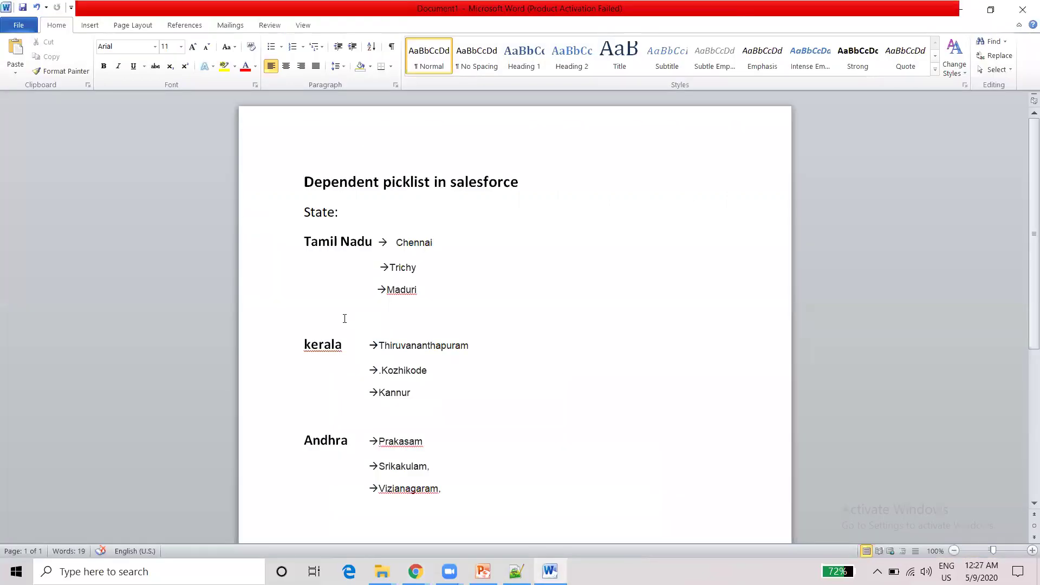
pyautogui.click(321, 236)
pyautogui.moveTo(336, 241); pyautogui.dragTo(365, 241)
pyautogui.hotkey('ctrl', 'c')
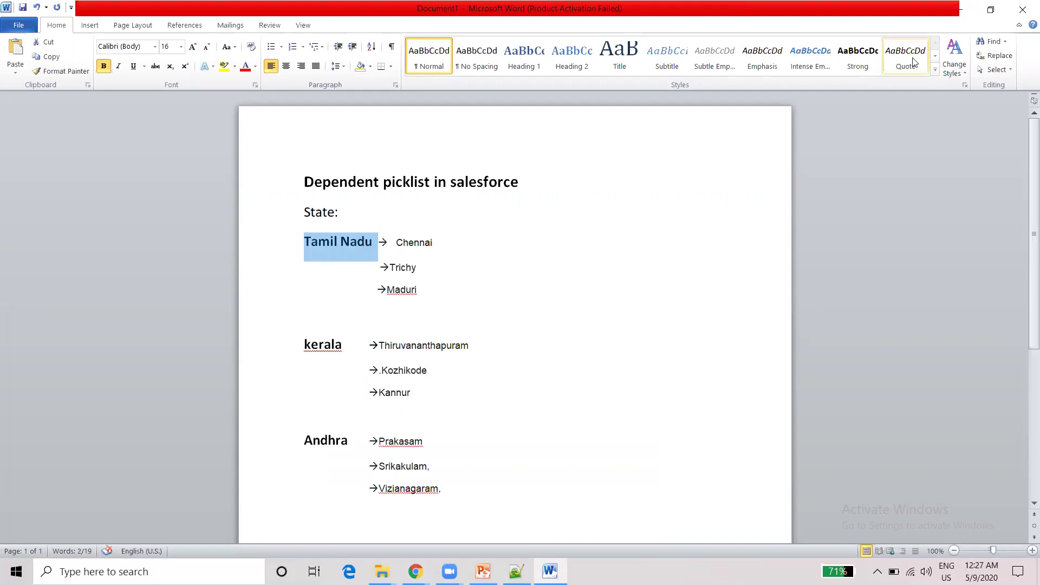
pyautogui.click(963, 8)
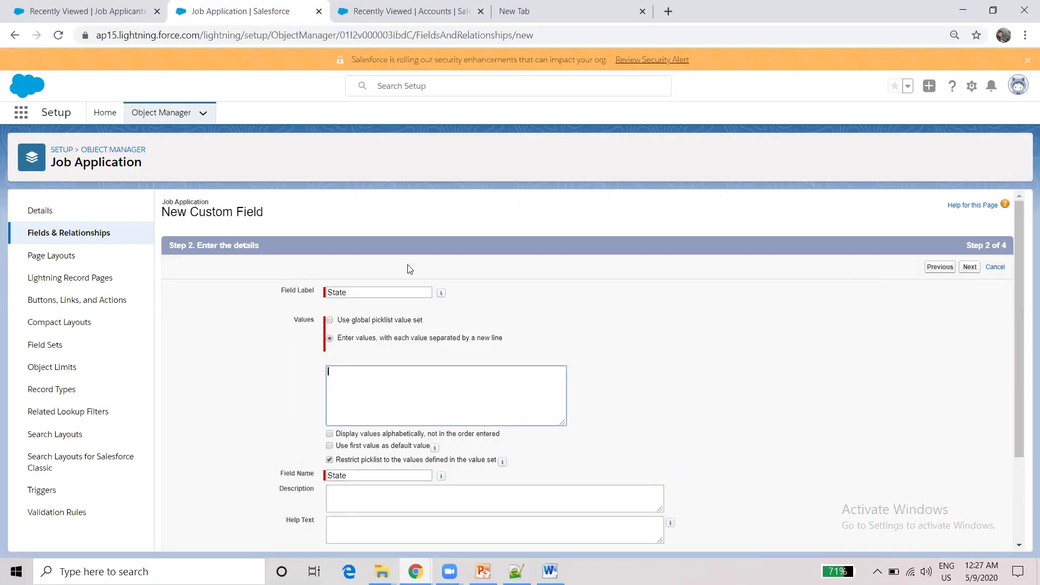
# - Enter the State values Tamil Nadu, Kerala and Andhra, one per line
pyautogui.hotkey('ctrl', 'v')
pyautogui.write('Kerala ')
pyautogui.write('An')
pyautogui.write('dhra')
pyautogui.click(680, 411)
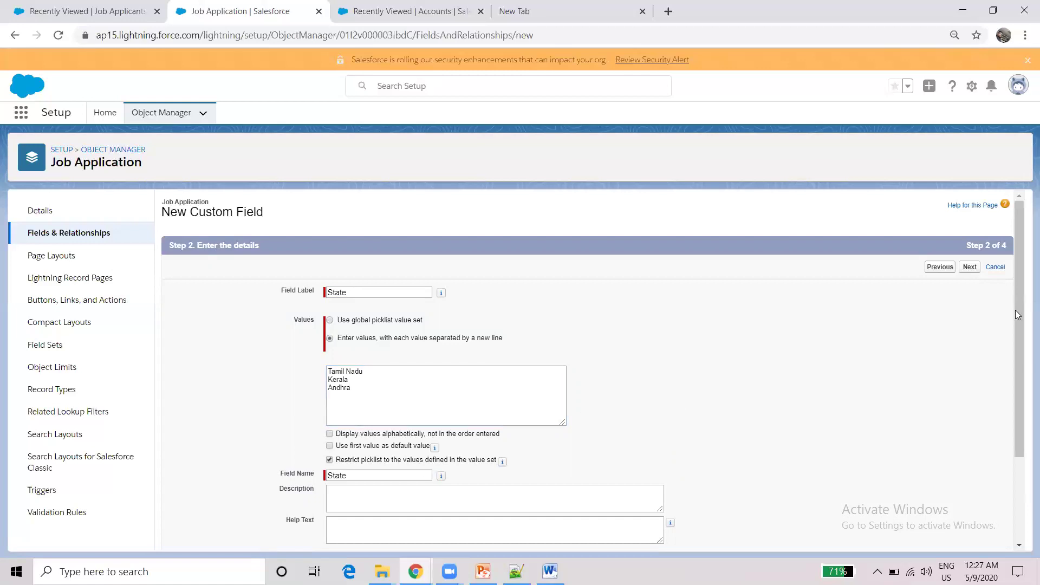
pyautogui.scroll(-2, 1017, 347)
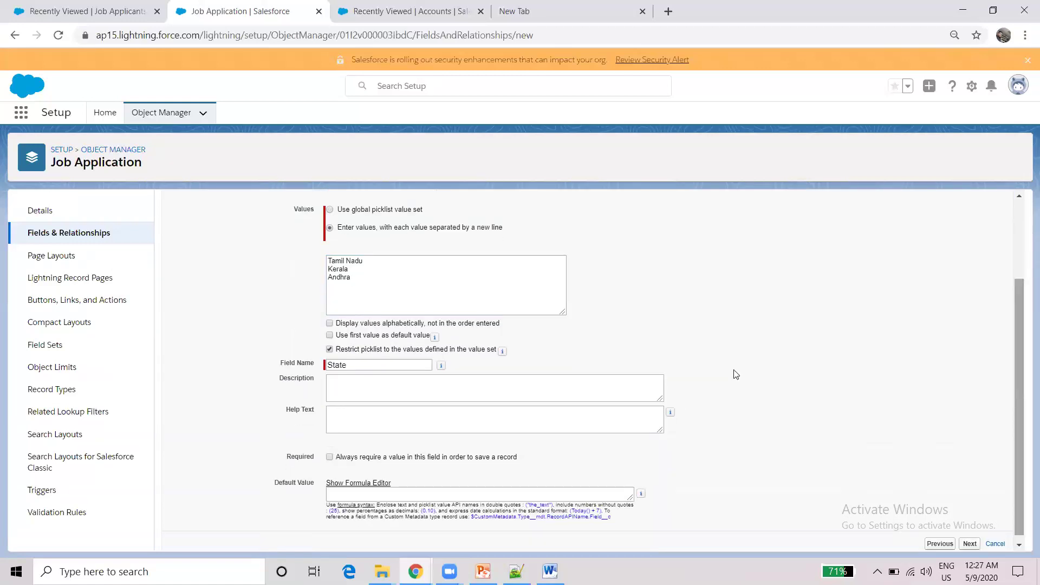
pyautogui.click(353, 274)
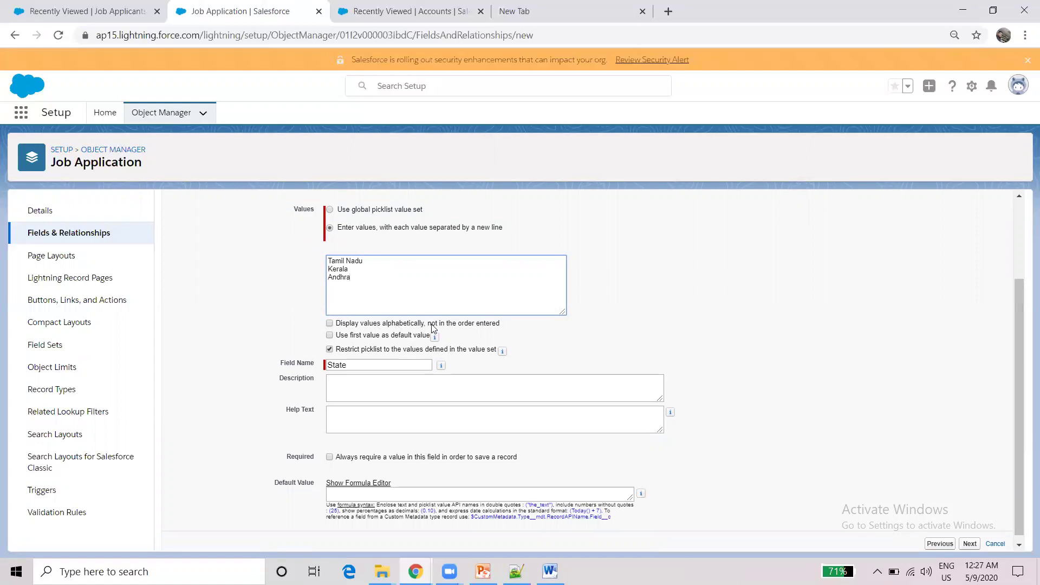
pyautogui.click(364, 261)
# - Accept default security and Job Application Layout, then Save & New
pyautogui.click(405, 399)
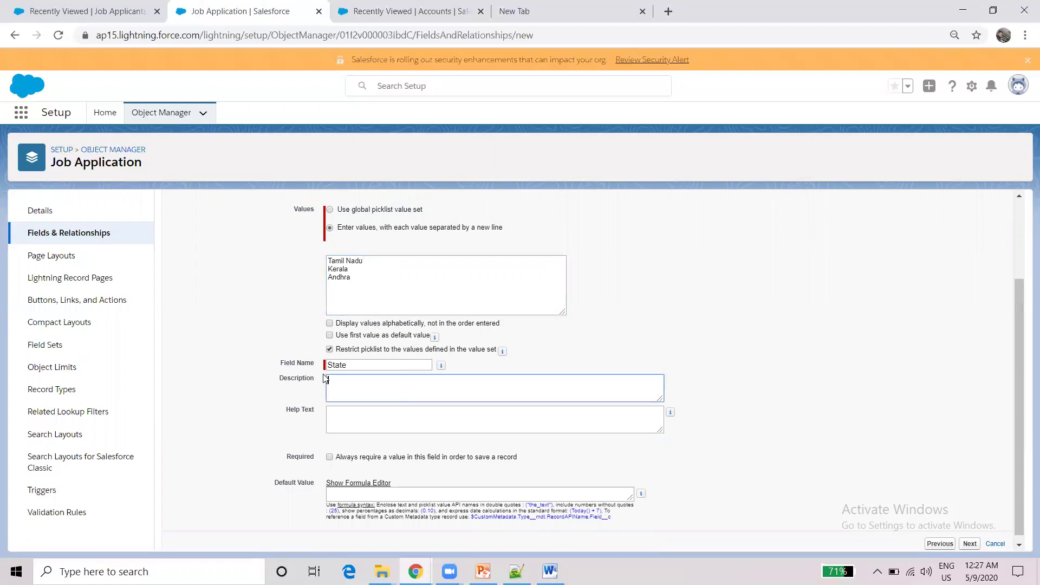
pyautogui.click(339, 413)
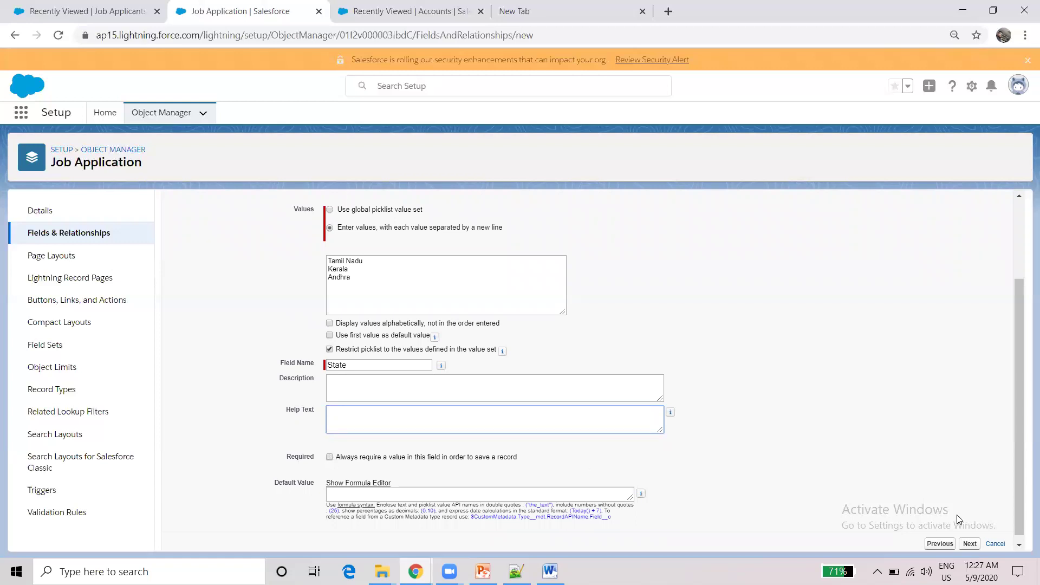
pyautogui.click(970, 544)
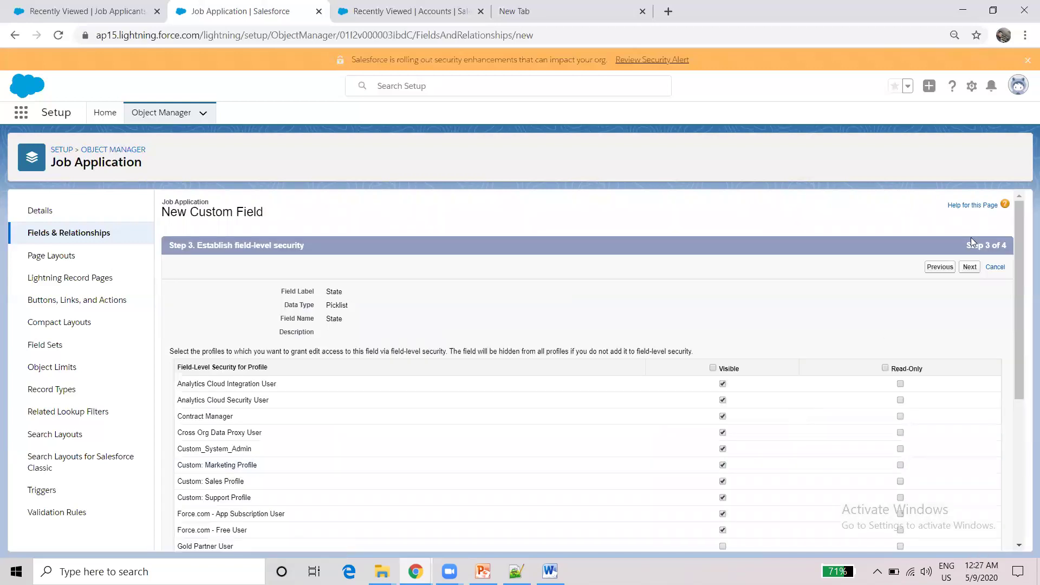
pyautogui.click(969, 266)
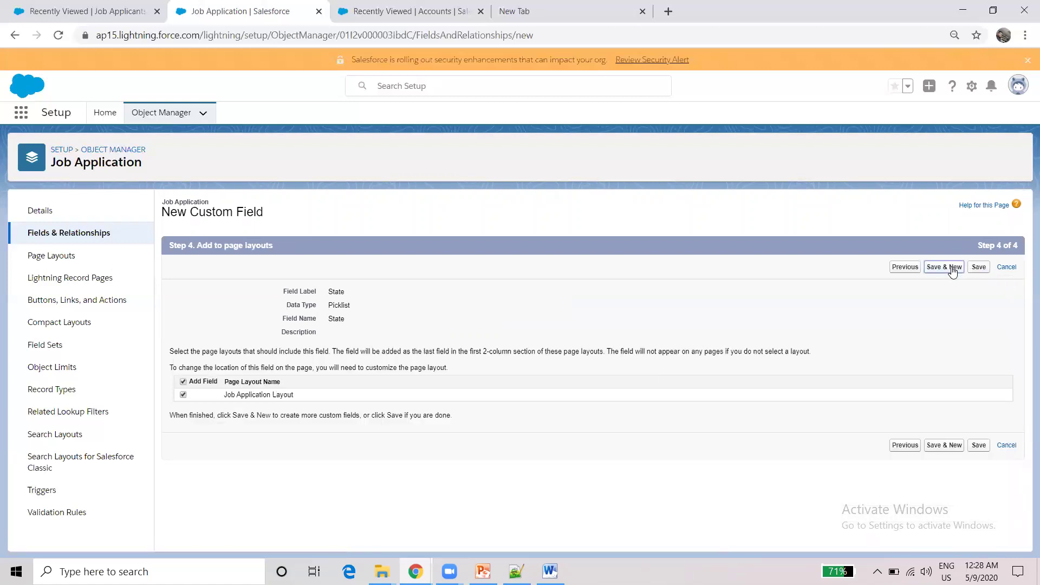
pyautogui.click(953, 269)
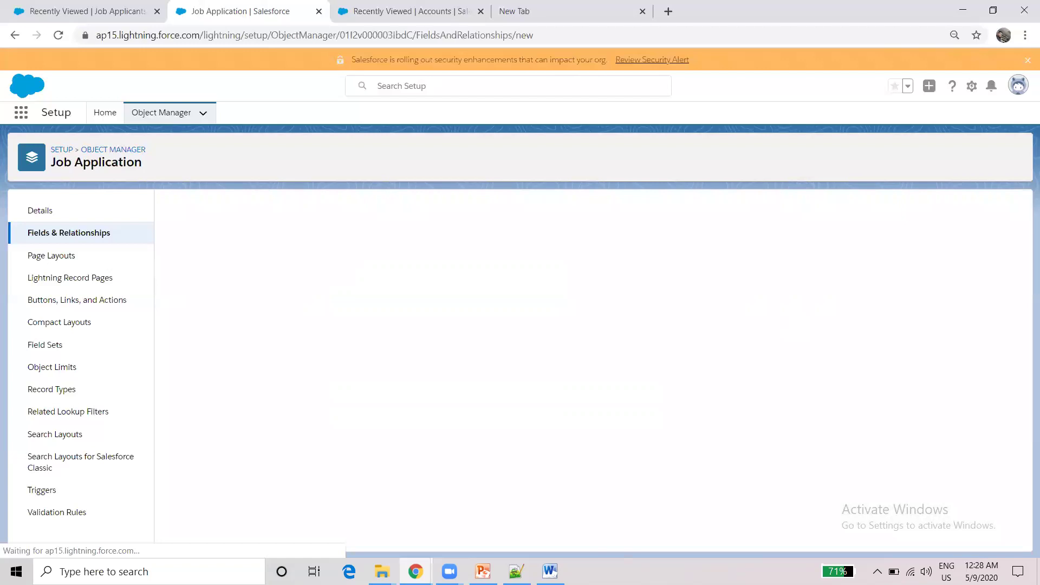
# - Check the Word district notes, then choose Picklist for the next field and continue
pyautogui.hotkey('alt', 'Tab')
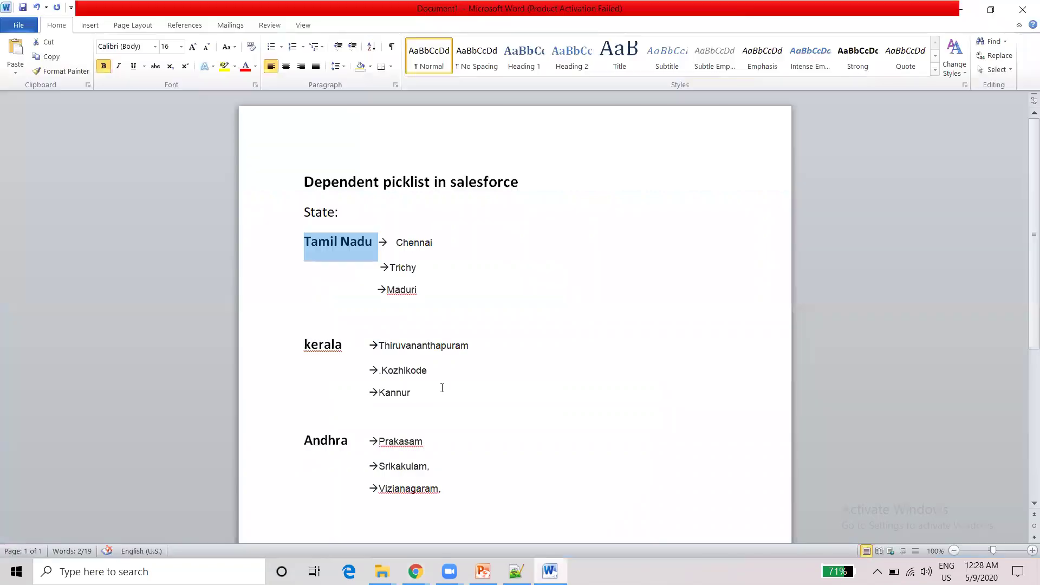
pyautogui.click(340, 253)
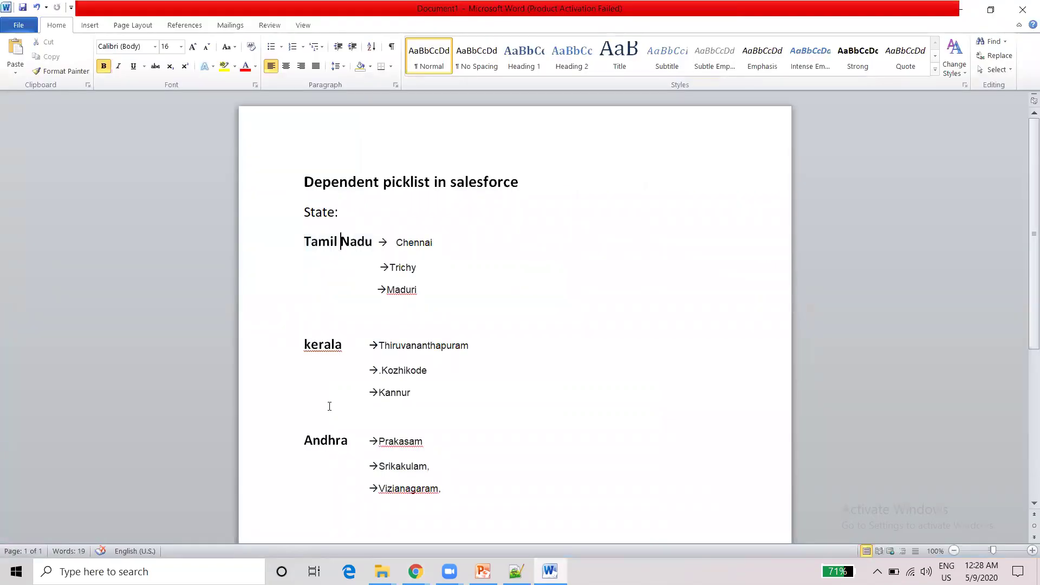
pyautogui.click(961, 9)
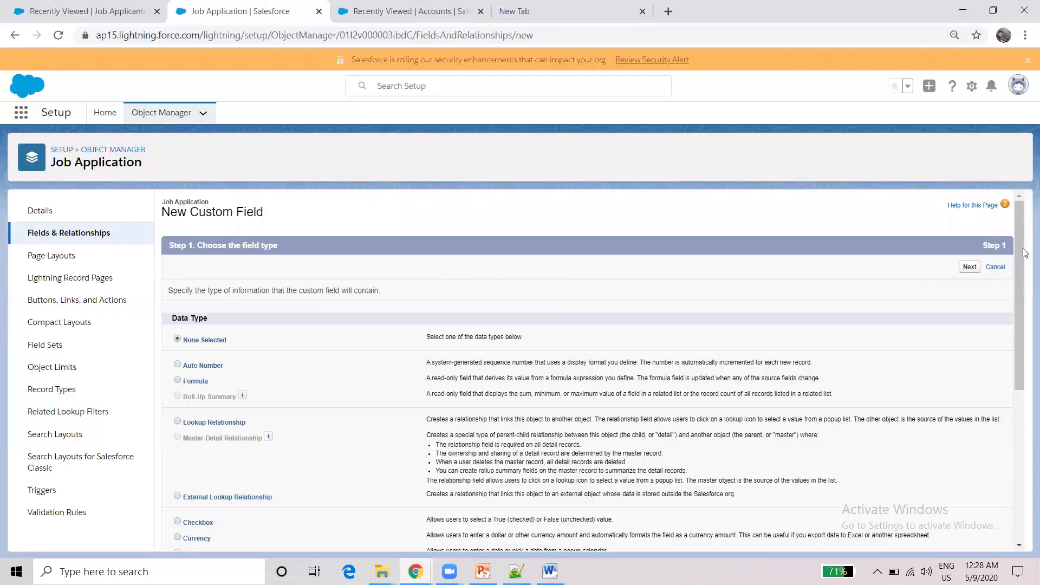
pyautogui.scroll(-5, 1000, 364)
pyautogui.scroll(-2, 999, 374)
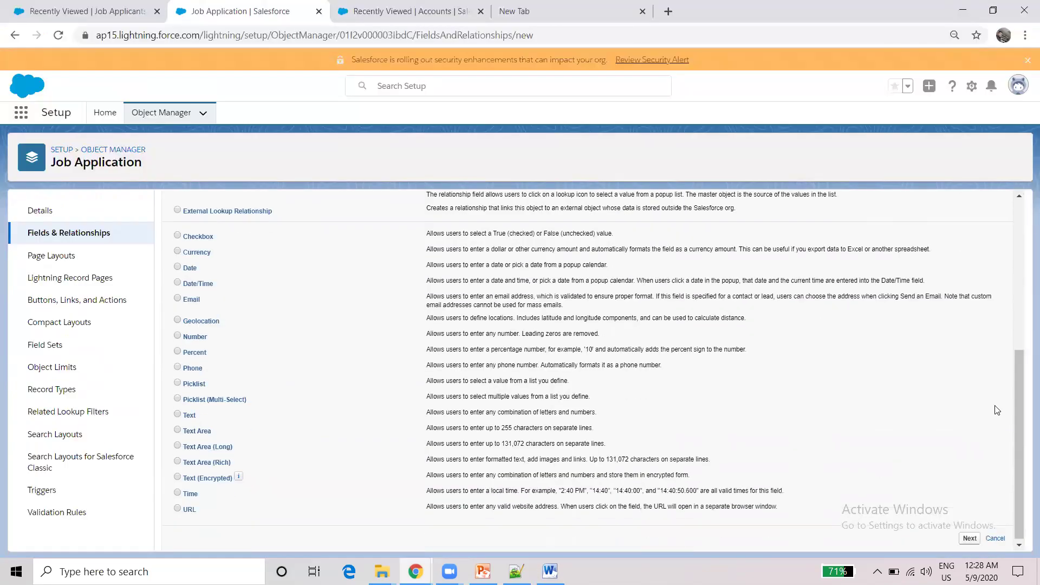
pyautogui.click(178, 383)
pyautogui.click(970, 539)
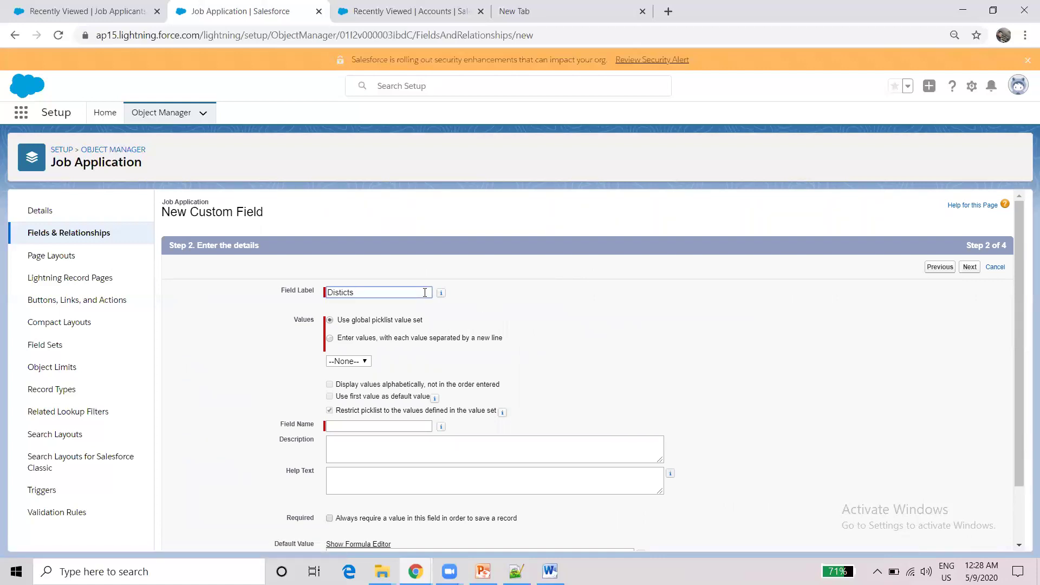
# - Name the picklist Distict and choose manually entered values
pyautogui.click(579, 347)
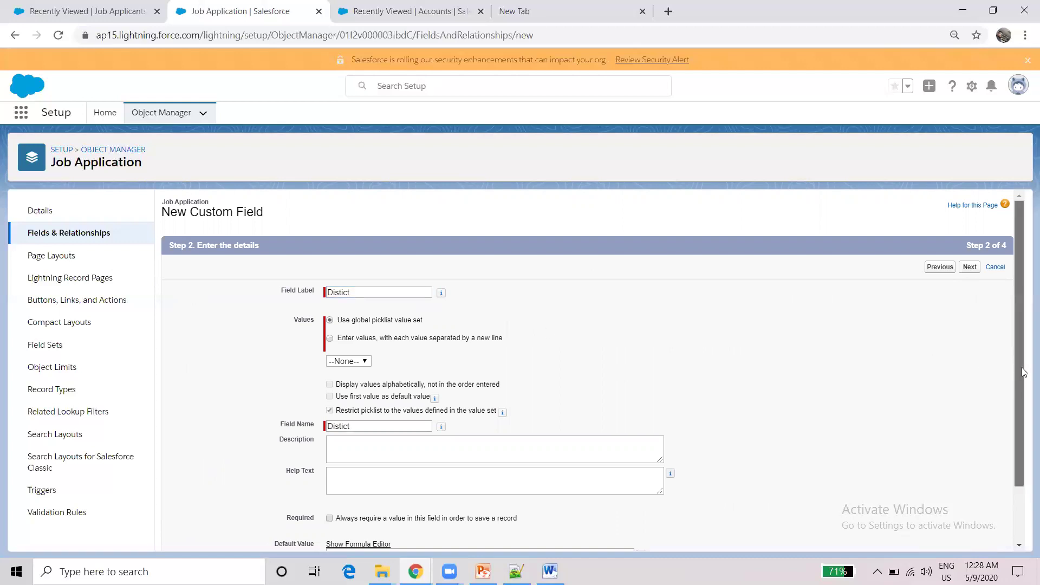
pyautogui.moveTo(1023, 367); pyautogui.dragTo(1015, 449)
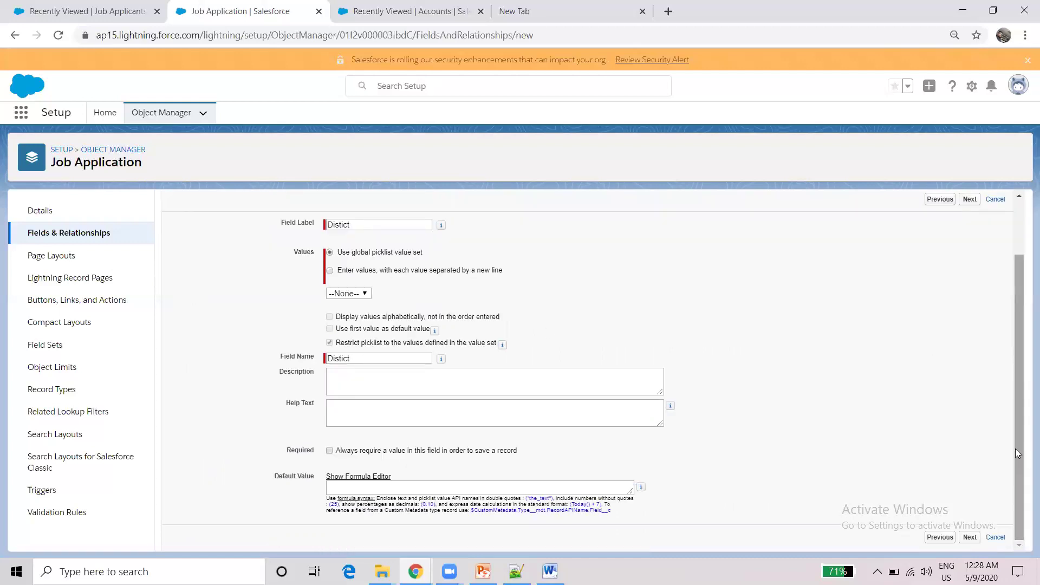
pyautogui.click(376, 270)
pyautogui.click(363, 303)
# - Copy the district list from Word, paste it into the values box, then cut it out
pyautogui.click(550, 571)
pyautogui.moveTo(396, 241); pyautogui.dragTo(436, 437)
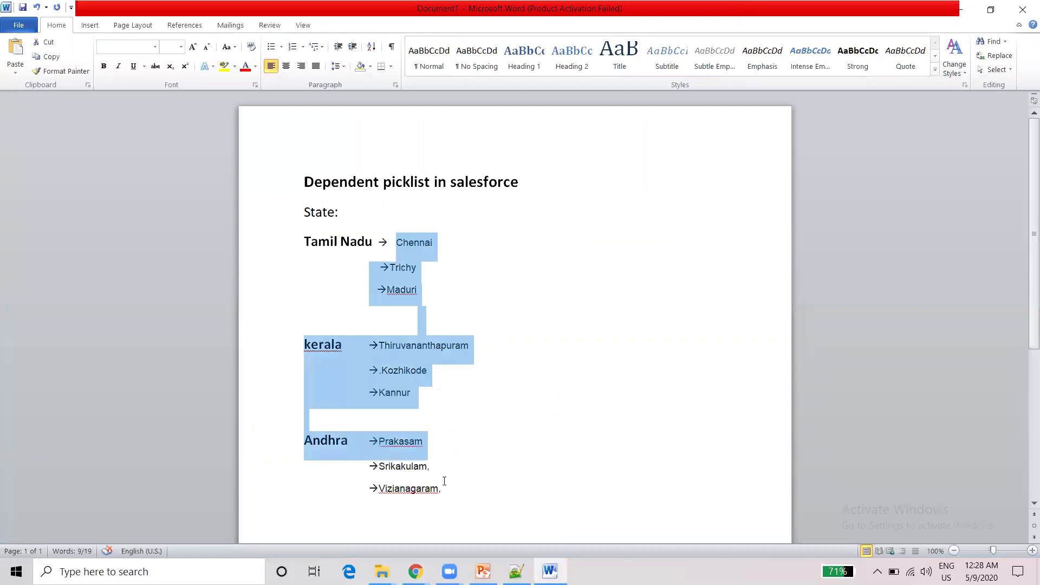
pyautogui.moveTo(444, 481); pyautogui.dragTo(442, 488)
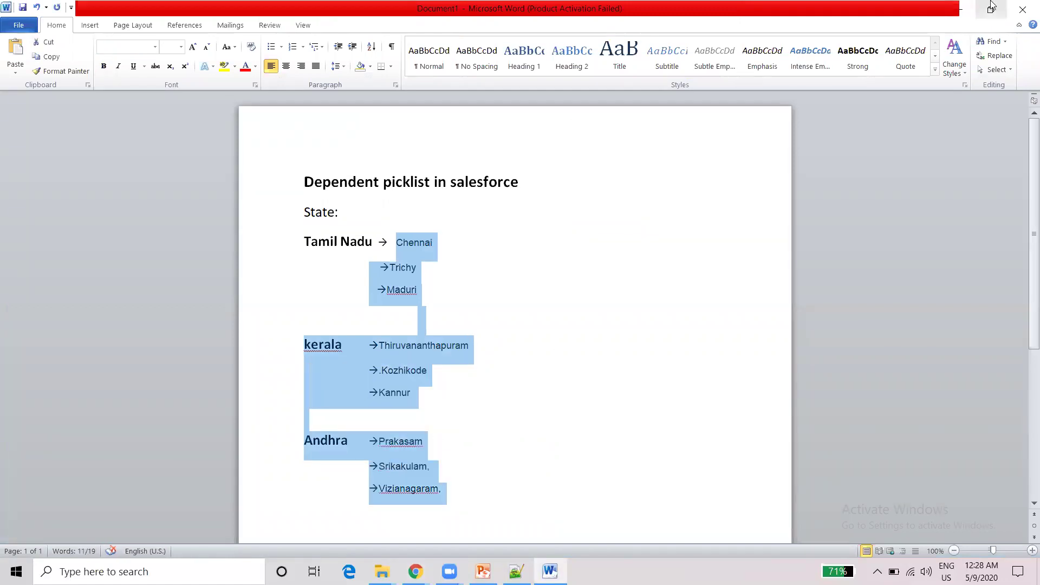
pyautogui.click(964, 11)
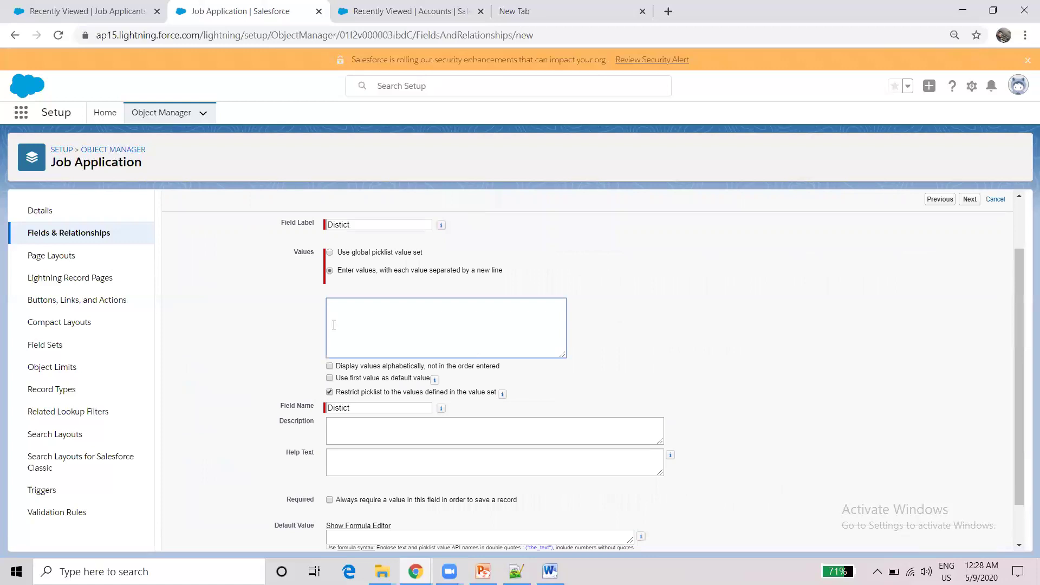
pyautogui.click(430, 288)
pyautogui.click(424, 305)
pyautogui.hotkey('ctrl', 'v')
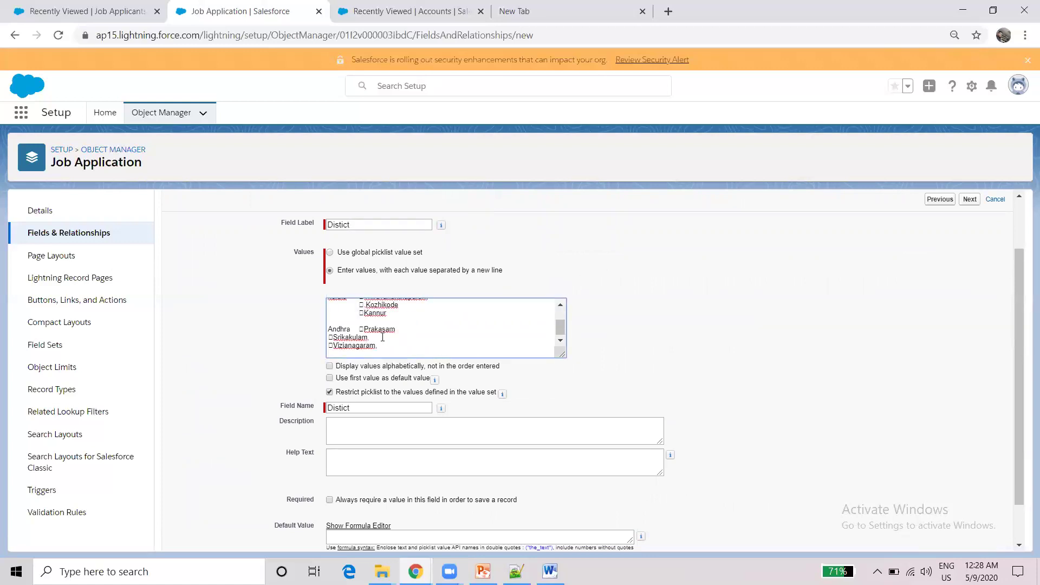
pyautogui.hotkey('ctrl', 'a')
pyautogui.hotkey('ctrl', 'x')
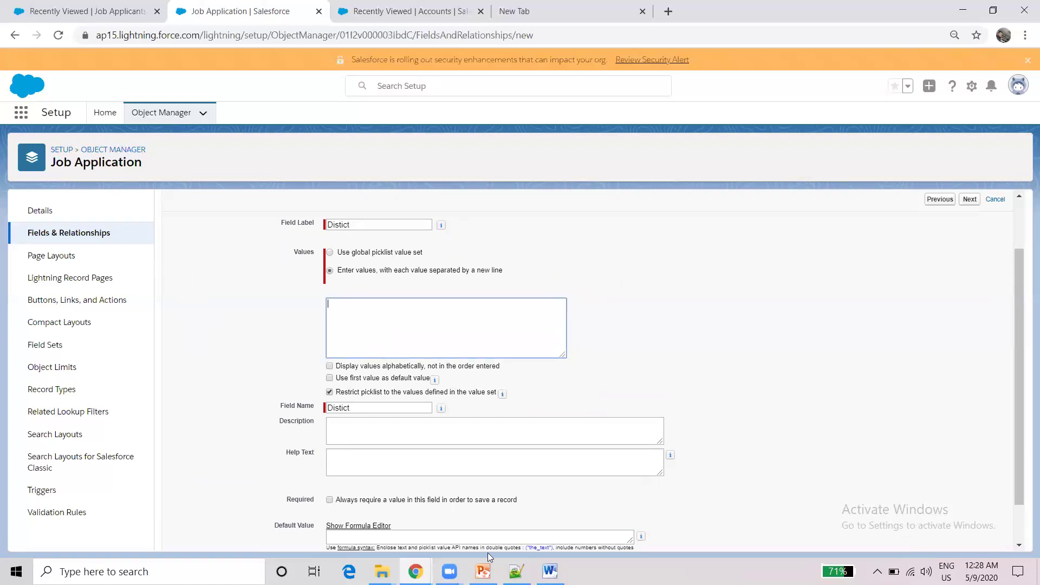
pyautogui.click(516, 571)
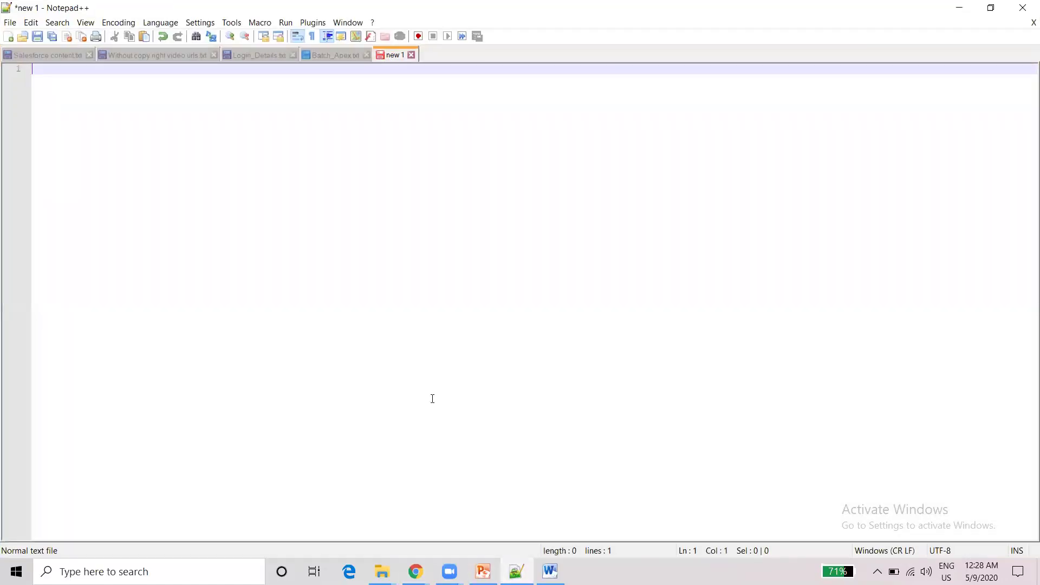
# - Paste the districts into Notepad++ and strip symbols and the Andhra label
pyautogui.hotkey('ctrl', 'v')
pyautogui.click(37, 176)
pyautogui.press('BackSpace')
pyautogui.click(37, 168)
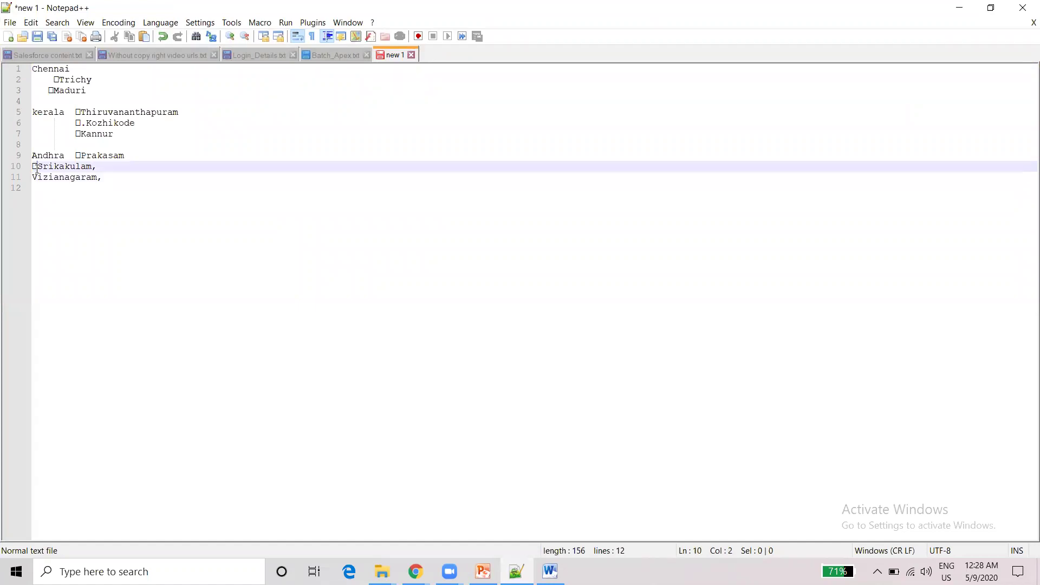
pyautogui.press('BackSpace')
pyautogui.click(84, 156)
pyautogui.hotkey('shift', 'Home')
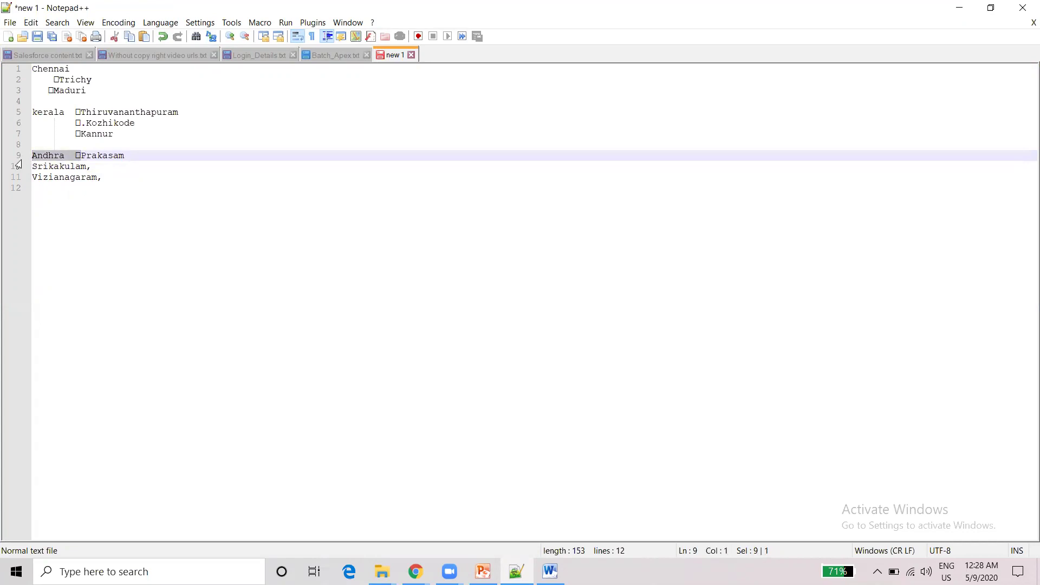
pyautogui.press('BackSpace')
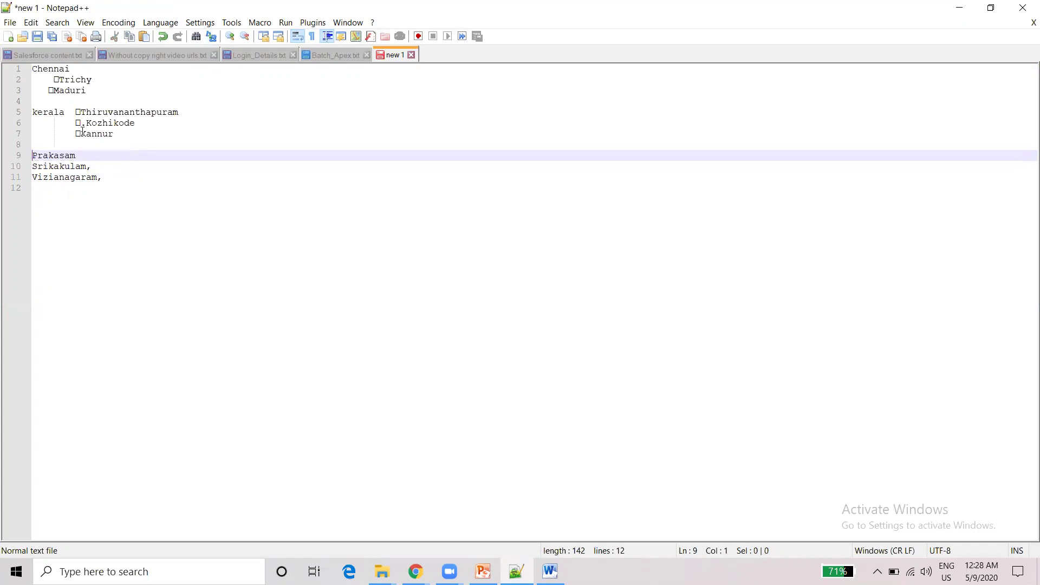
# - Remove the kerala label and symbols before Kannur and Kozhikode, then select the list
pyautogui.click(82, 133)
pyautogui.press('BackSpace')
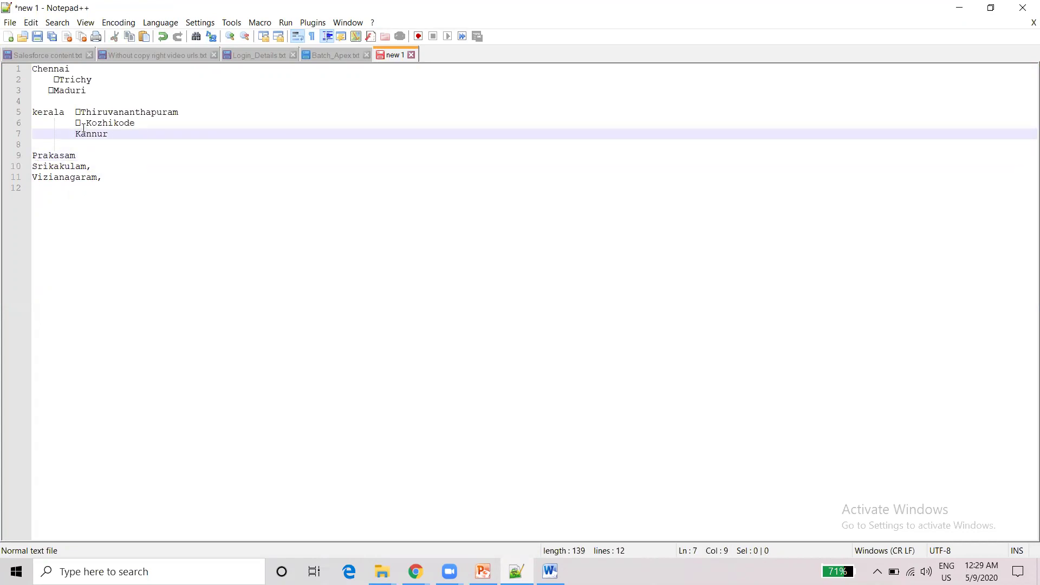
pyautogui.click(87, 126)
pyautogui.press('BackSpace')
pyautogui.press('BackSpace')
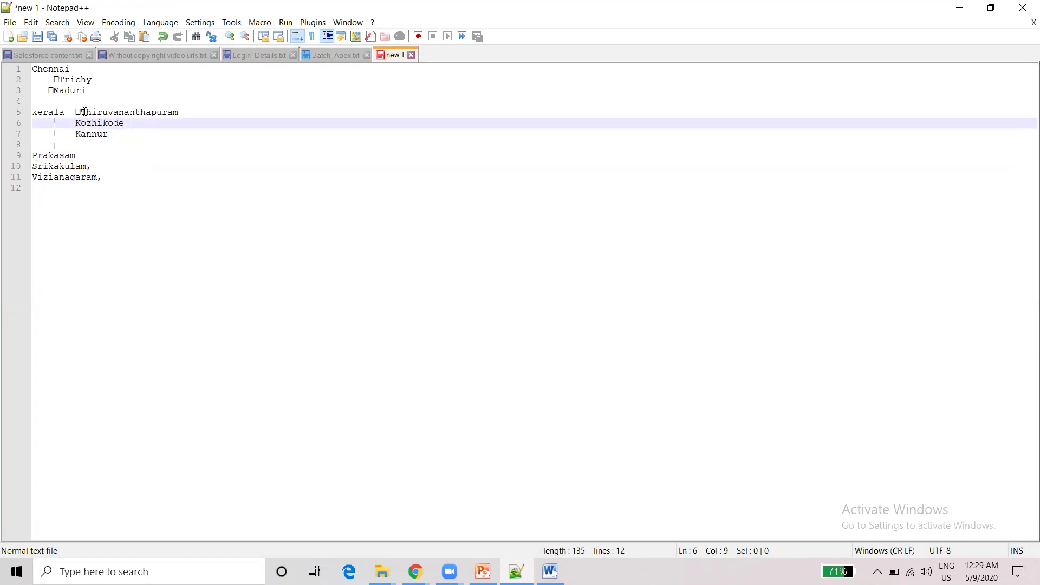
pyautogui.moveTo(84, 112); pyautogui.dragTo(22, 82)
pyautogui.press('BackSpace')
pyautogui.press('BackSpace')
pyautogui.press('BackSpace')
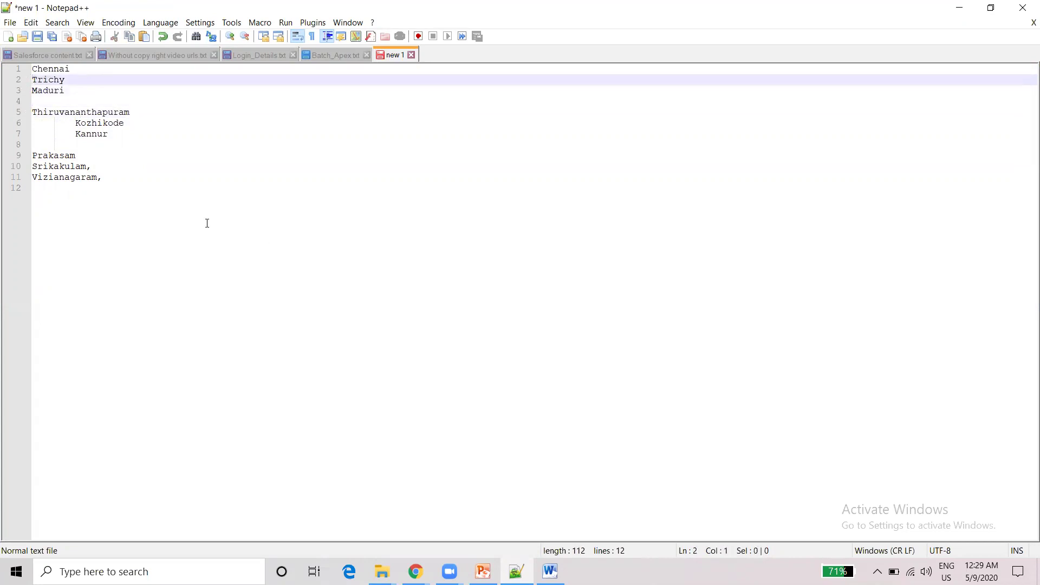
pyautogui.moveTo(107, 176); pyautogui.dragTo(27, 41)
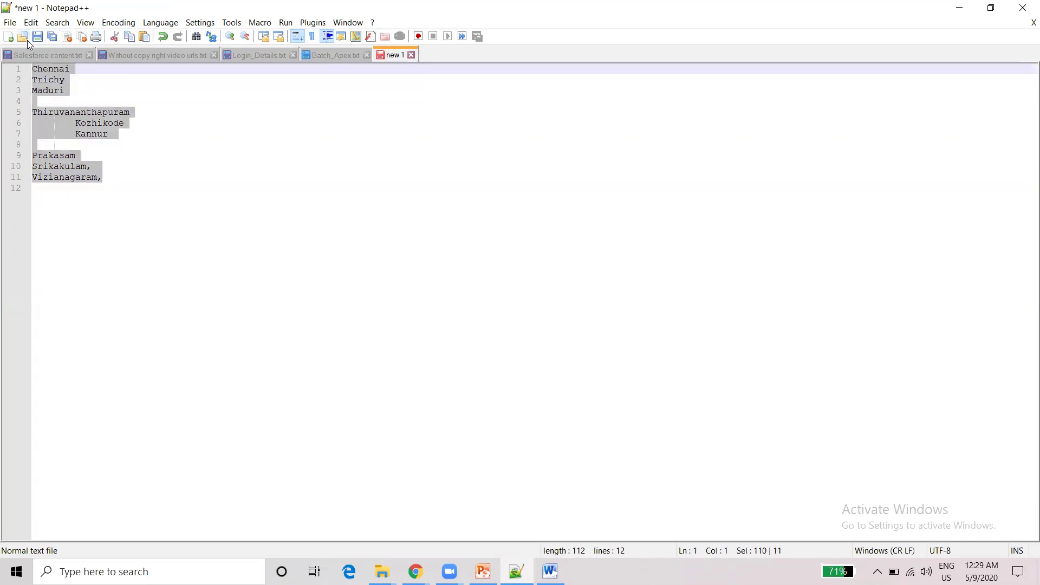
# - Paste the nine districts into Distict's values, removing indents and the blank line
pyautogui.click(960, 7)
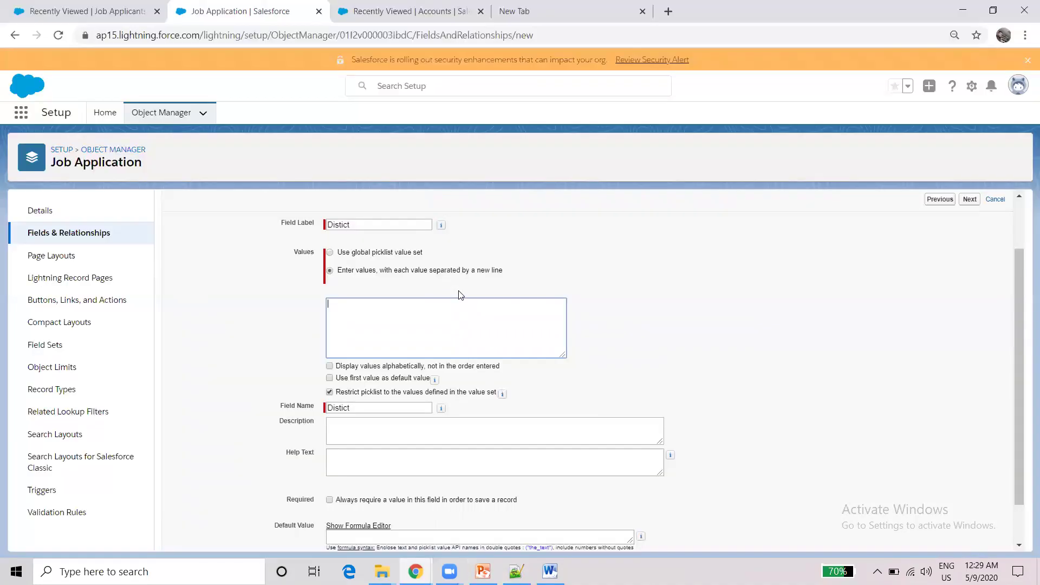
pyautogui.hotkey('ctrl', 'v')
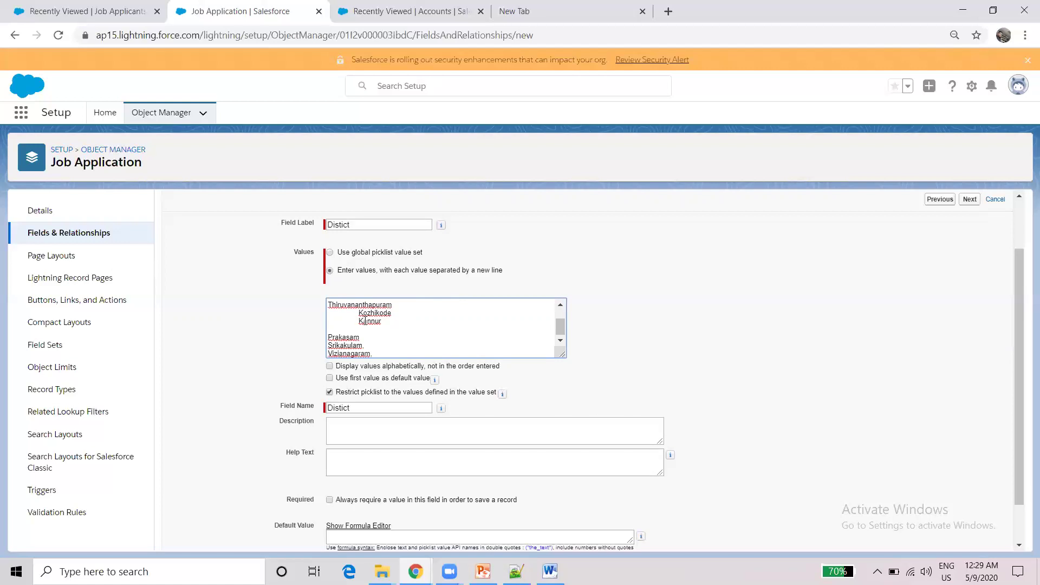
pyautogui.hotkey('shift', 'Home')
pyautogui.press('BackSpace')
pyautogui.doubleClick(348, 315)
pyautogui.press('BackSpace')
pyautogui.moveTo(343, 314); pyautogui.dragTo(311, 316)
pyautogui.press('BackSpace')
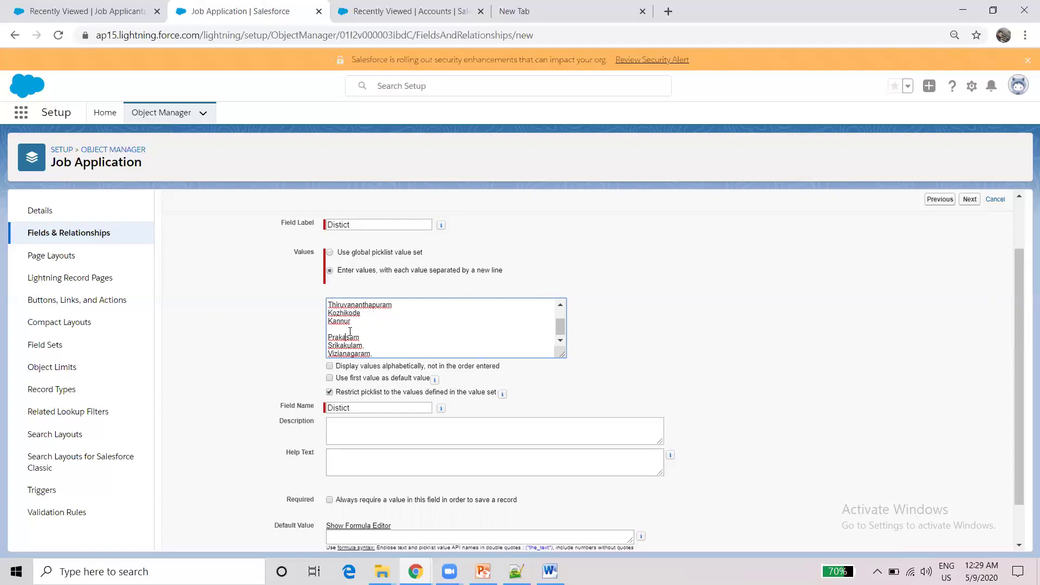
pyautogui.press('BackSpace')
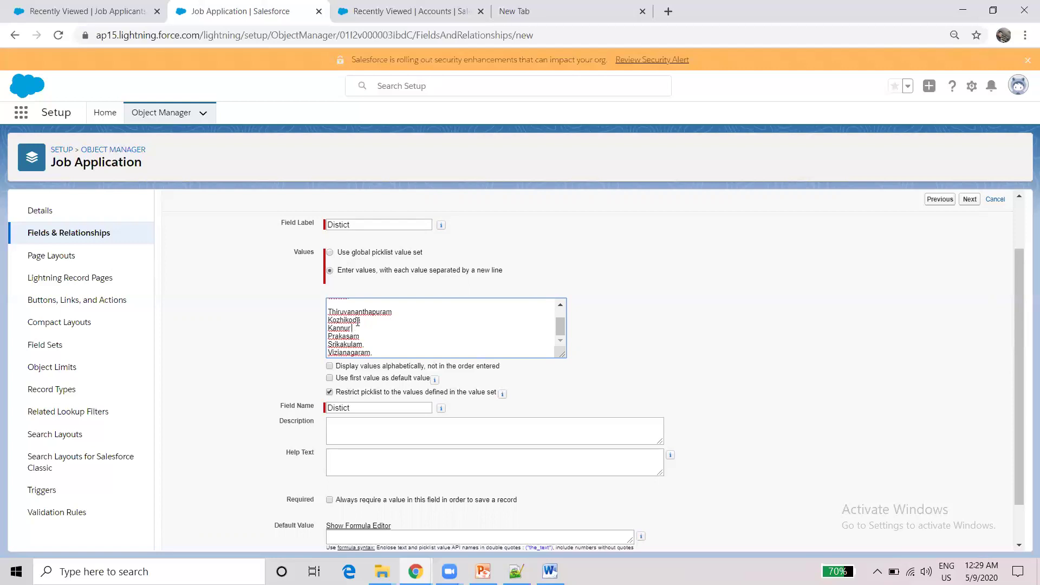
pyautogui.write('Madur')
pyautogui.moveTo(560, 329); pyautogui.dragTo(561, 340)
pyautogui.moveTo(1023, 418); pyautogui.dragTo(1020, 479)
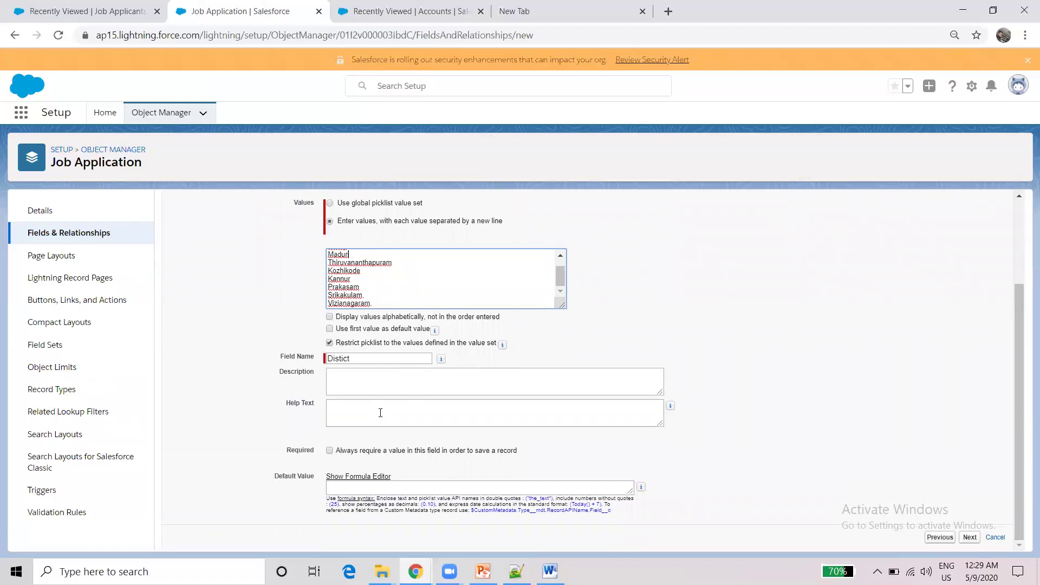
# - Pass field-level security, save Distict to the Job Application Layout, and open Field Dependencies
pyautogui.click(970, 538)
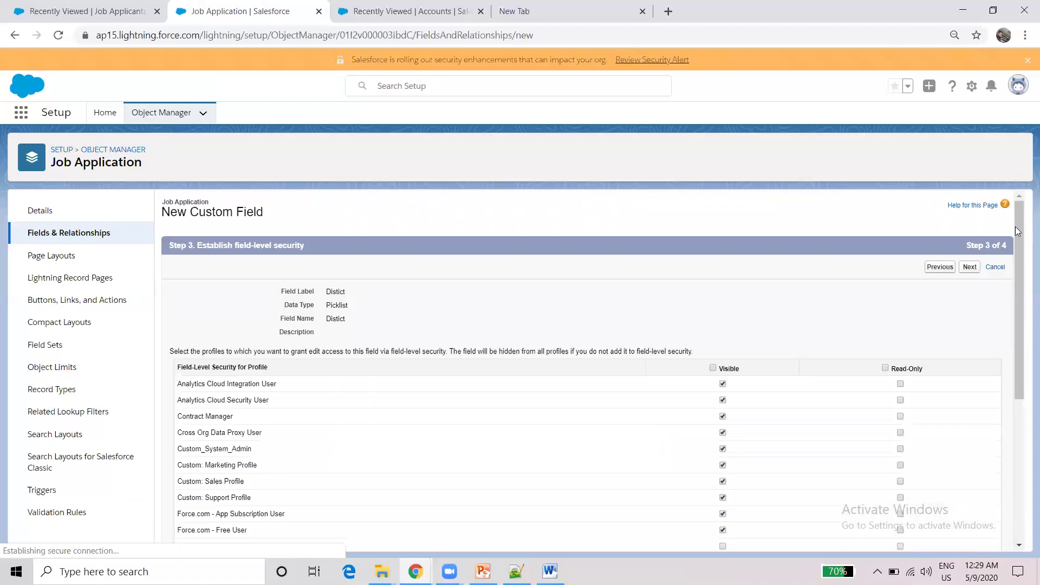
pyautogui.click(970, 267)
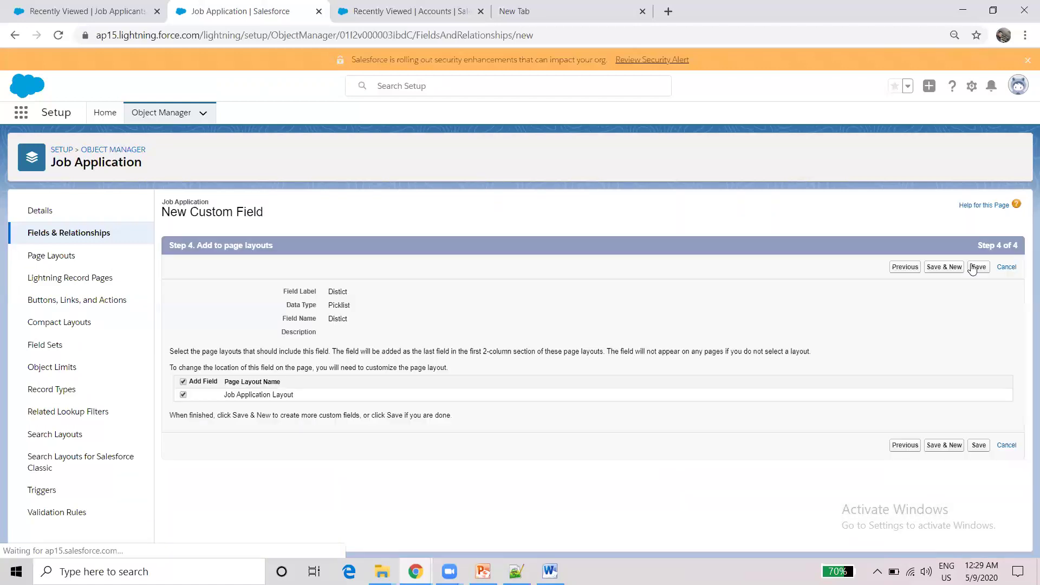
pyautogui.click(976, 268)
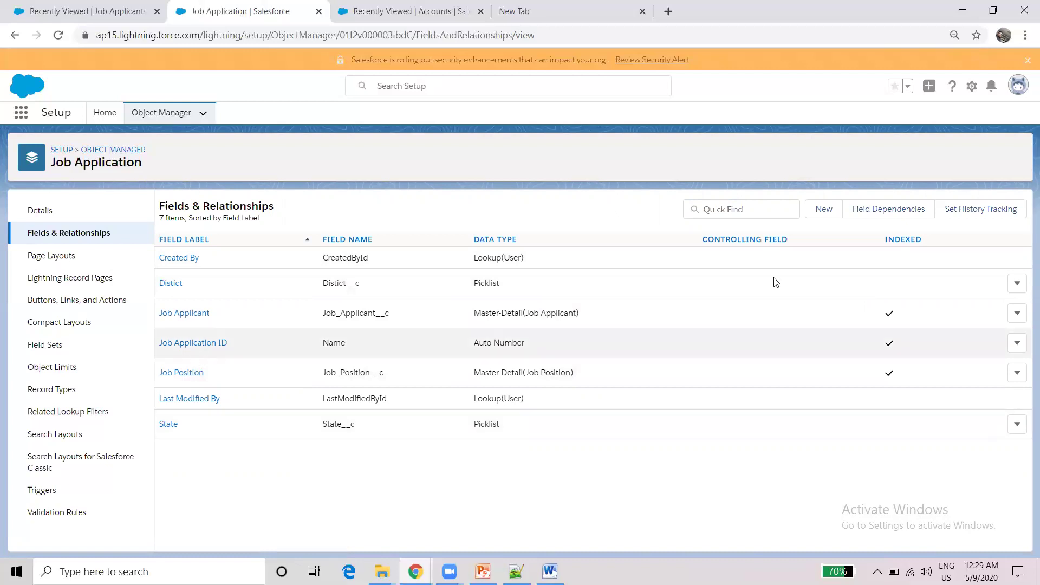
pyautogui.click(862, 212)
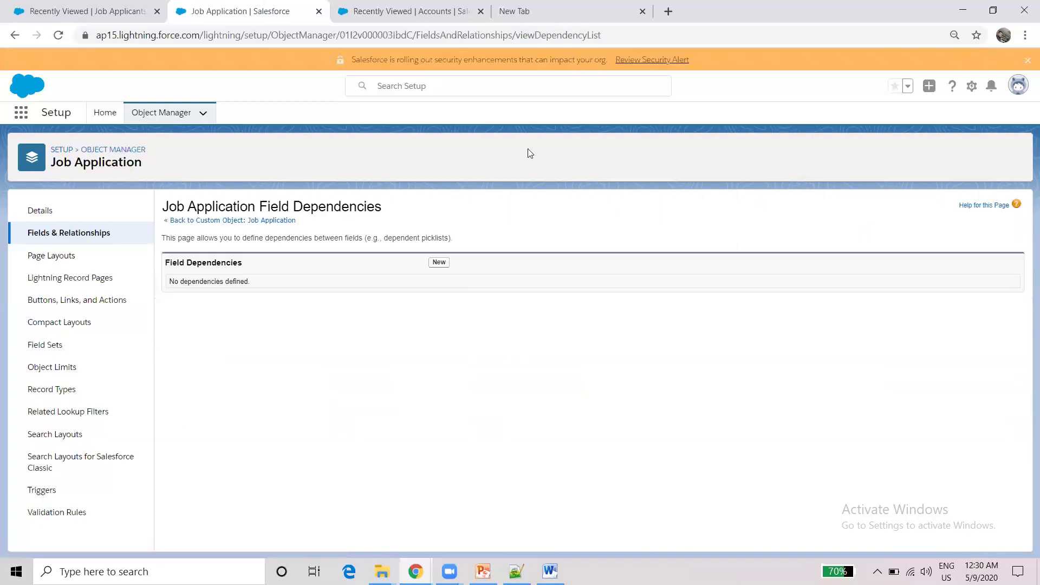
# - Create a new field dependency with State controlling Distict and continue to the value matrix
pyautogui.click(435, 262)
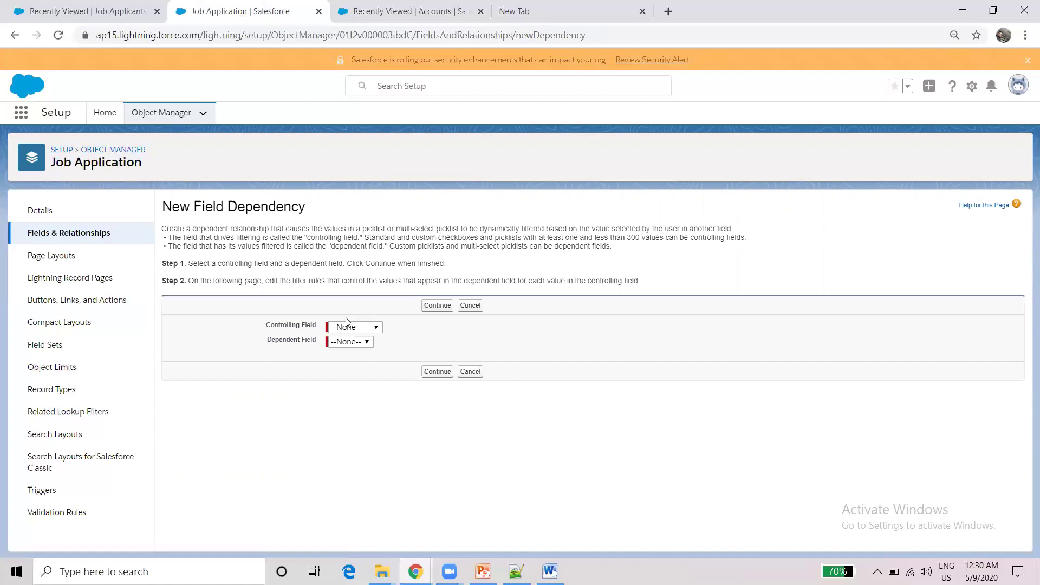
pyautogui.click(344, 329)
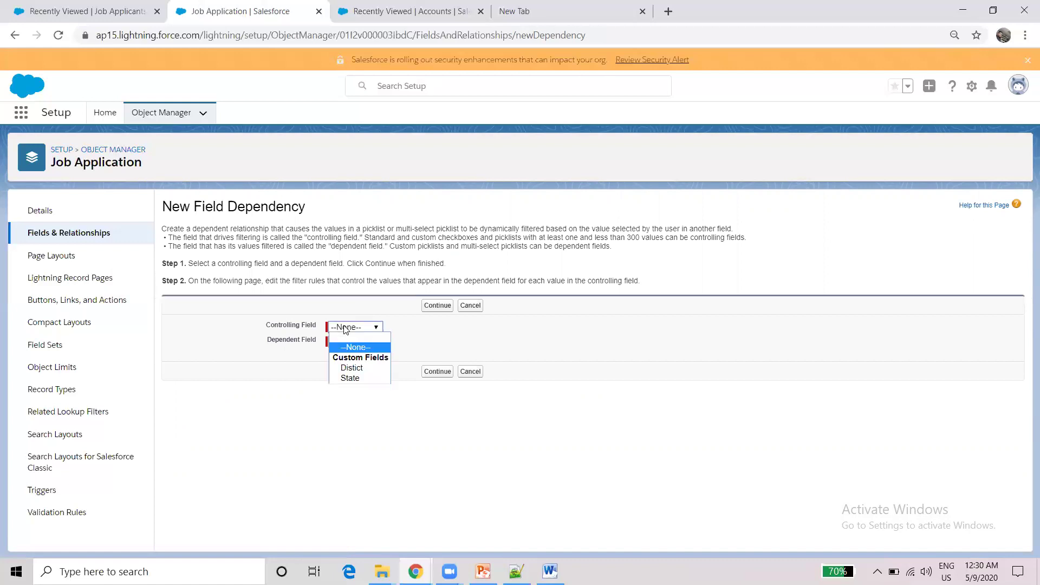
pyautogui.click(350, 380)
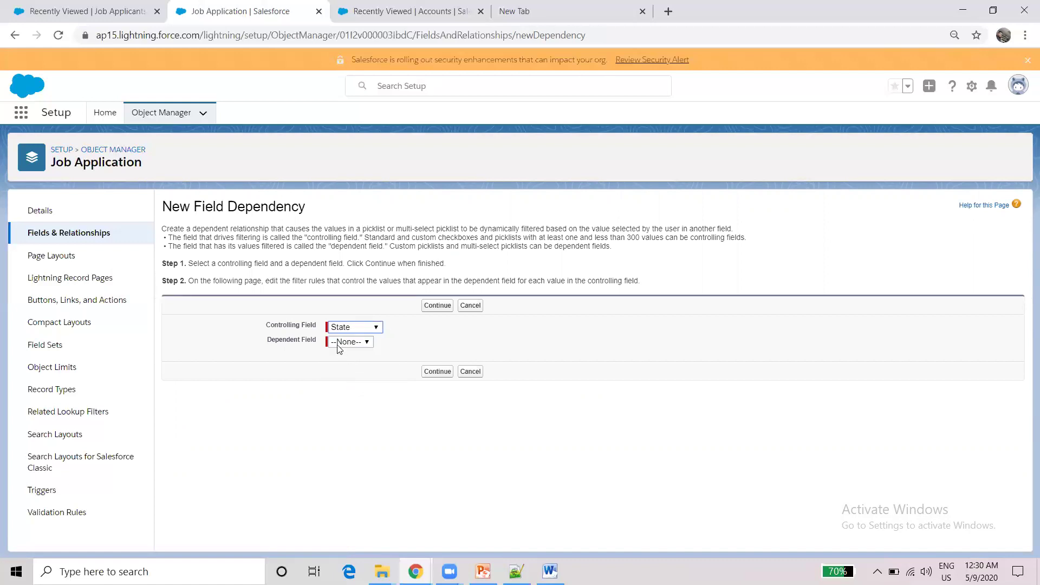
pyautogui.click(338, 348)
pyautogui.click(338, 362)
pyautogui.click(437, 372)
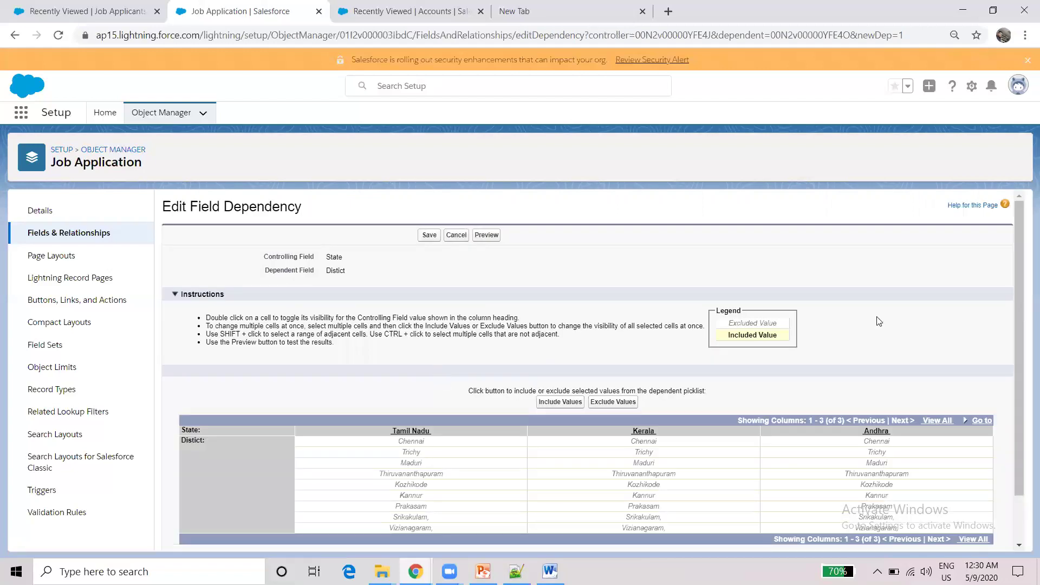
# - Include Chennai, Trichy and Maduri as the districts for Tamil Nadu
pyautogui.moveTo(1015, 297); pyautogui.dragTo(1017, 353)
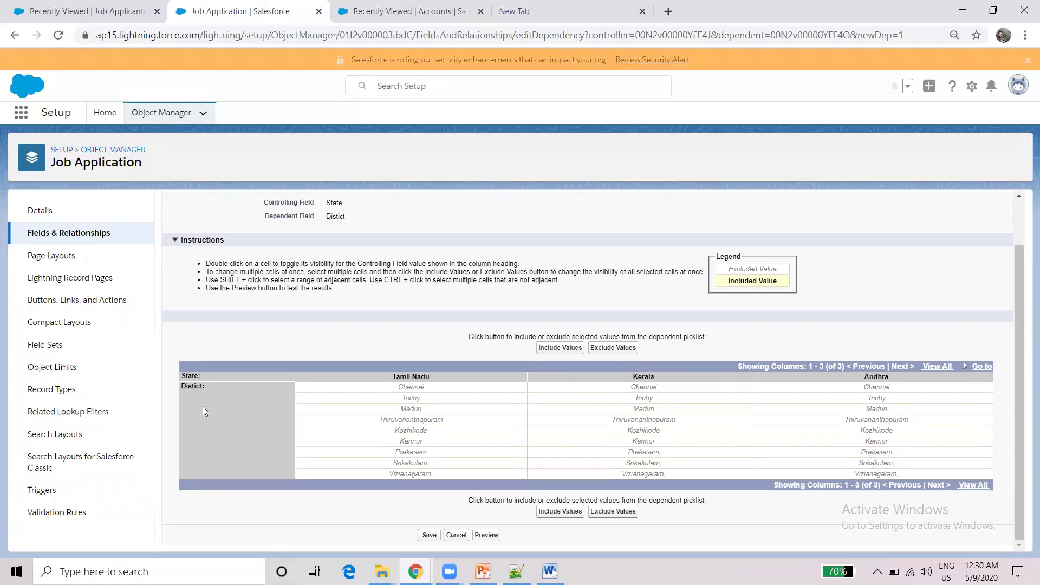
pyautogui.click(430, 389)
pyautogui.keyDown('shift'); pyautogui.click(422, 400); pyautogui.keyUp('shift')
pyautogui.keyDown('shift'); pyautogui.click(423, 410); pyautogui.keyUp('shift')
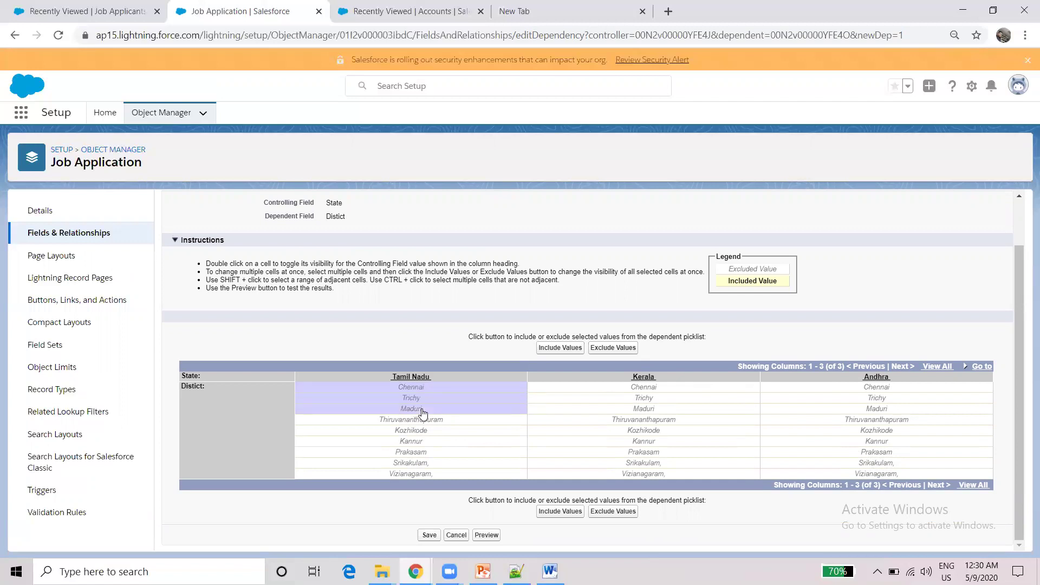
pyautogui.click(561, 349)
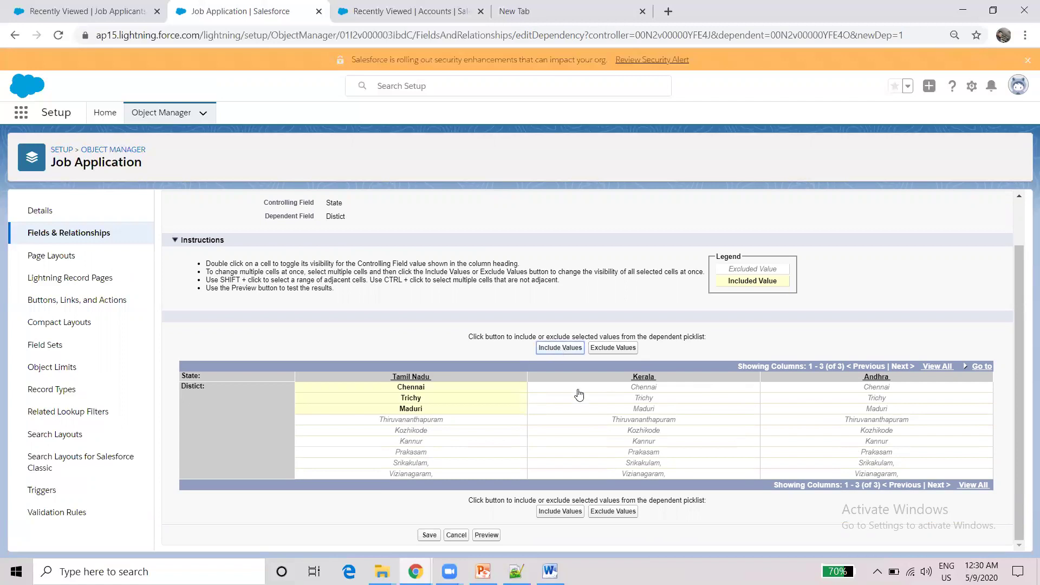
# - Include Thiruvananthapuram, Kozhikode and Kannur as the districts for Kerala
pyautogui.click(597, 423)
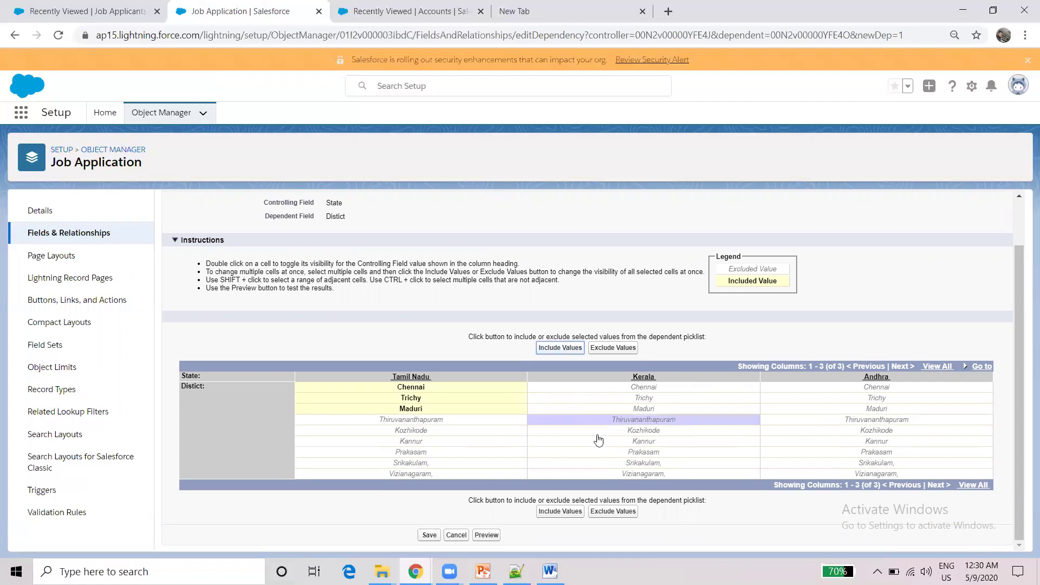
pyautogui.keyDown('shift'); pyautogui.click(598, 432); pyautogui.keyUp('shift')
pyautogui.keyDown('shift'); pyautogui.click(598, 442); pyautogui.keyUp('shift')
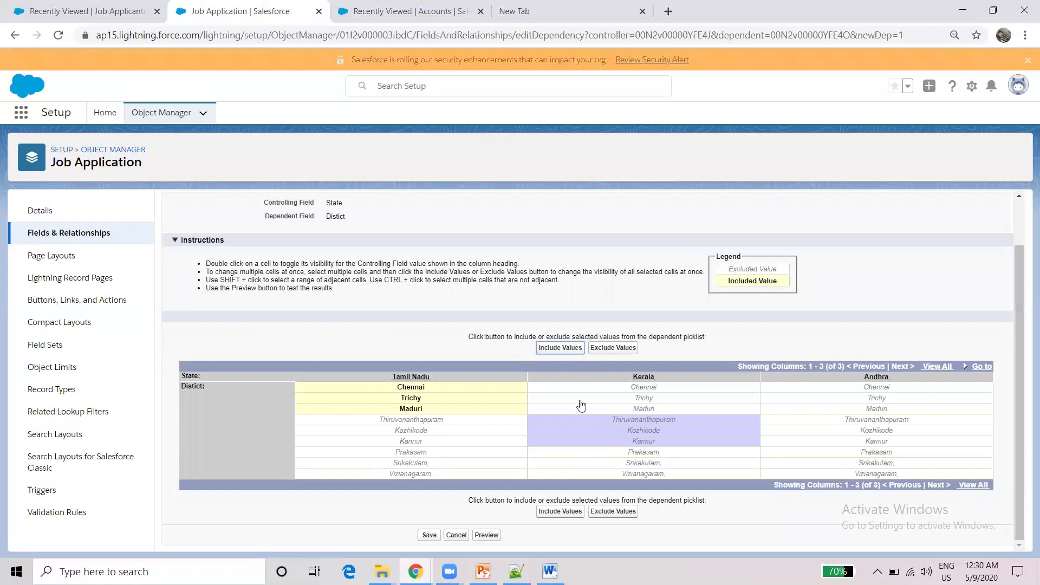
pyautogui.click(560, 350)
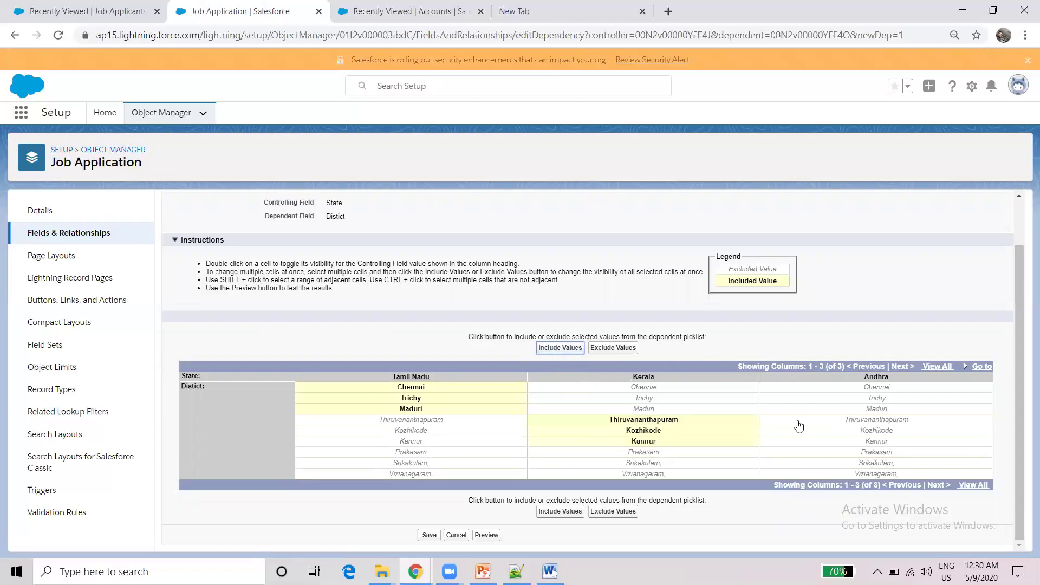
# - Include Prakasam, Srikakulam and Vizianagaram for Andhra, then save the dependency
pyautogui.click(894, 454)
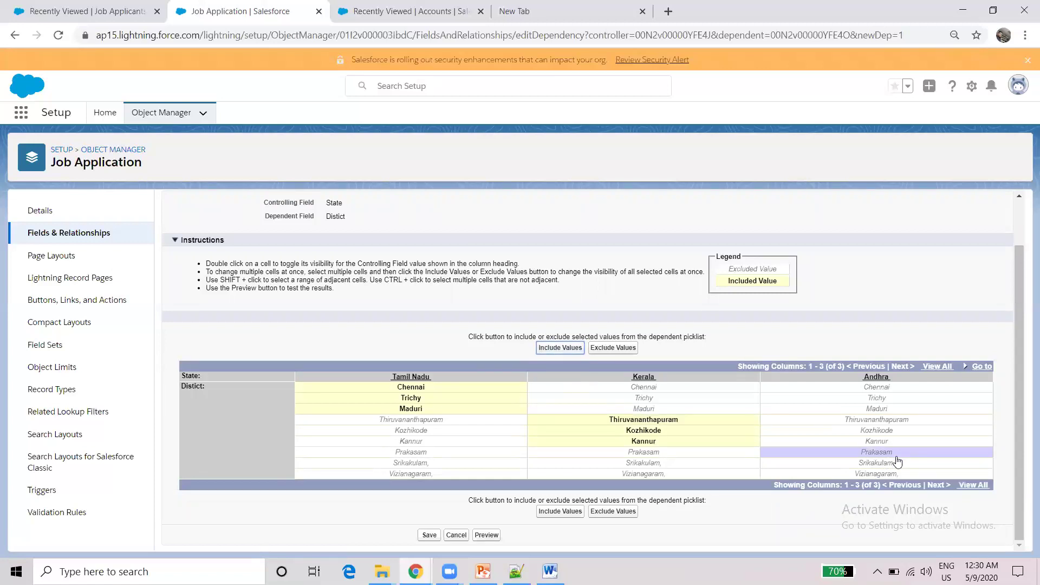
pyautogui.keyDown('ctrl'); pyautogui.click(894, 464); pyautogui.keyUp('ctrl')
pyautogui.keyDown('ctrl'); pyautogui.click(889, 475); pyautogui.keyUp('ctrl')
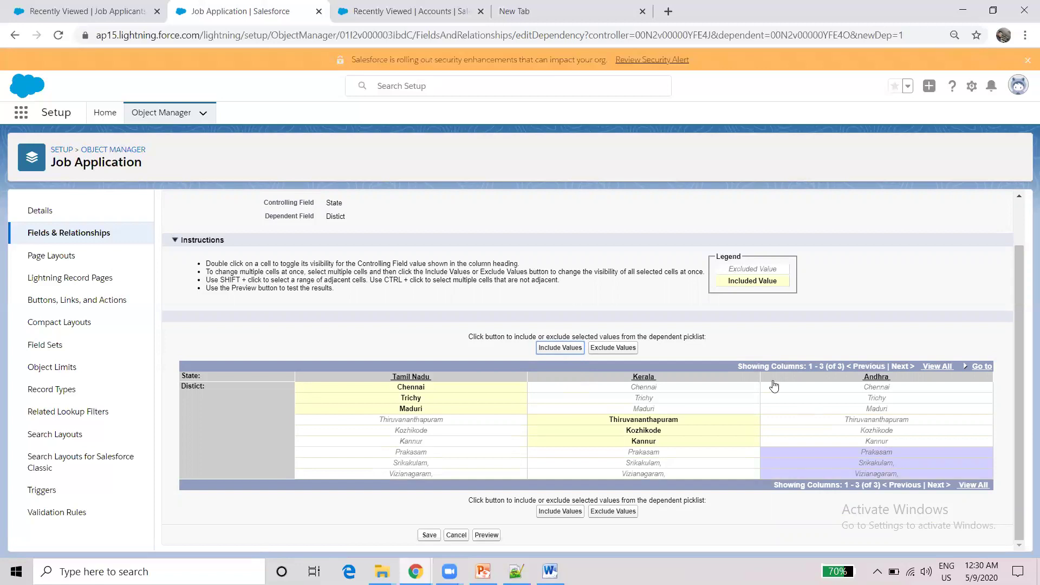
pyautogui.click(560, 347)
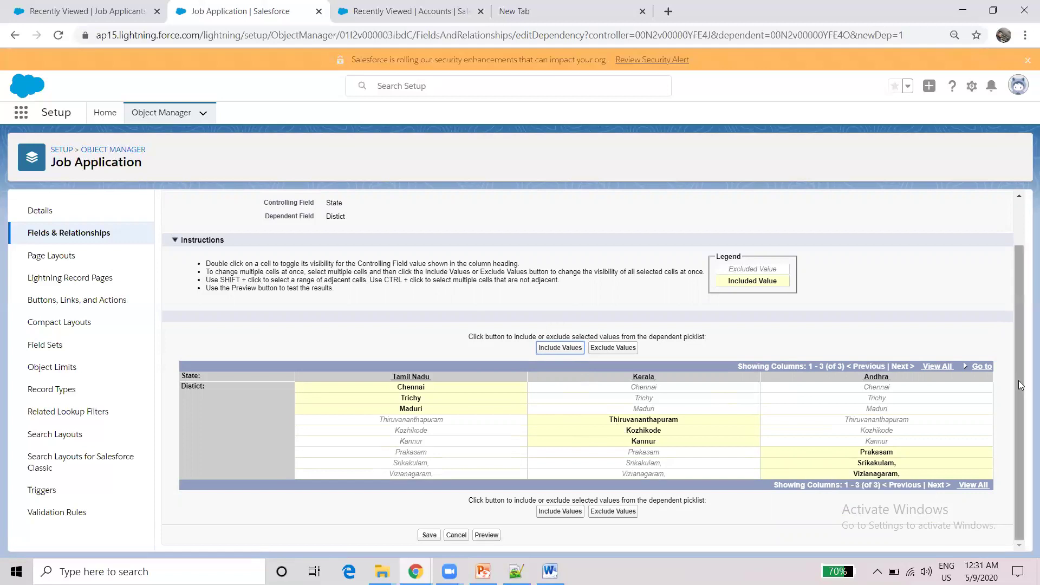
pyautogui.scroll(2, 1012, 275)
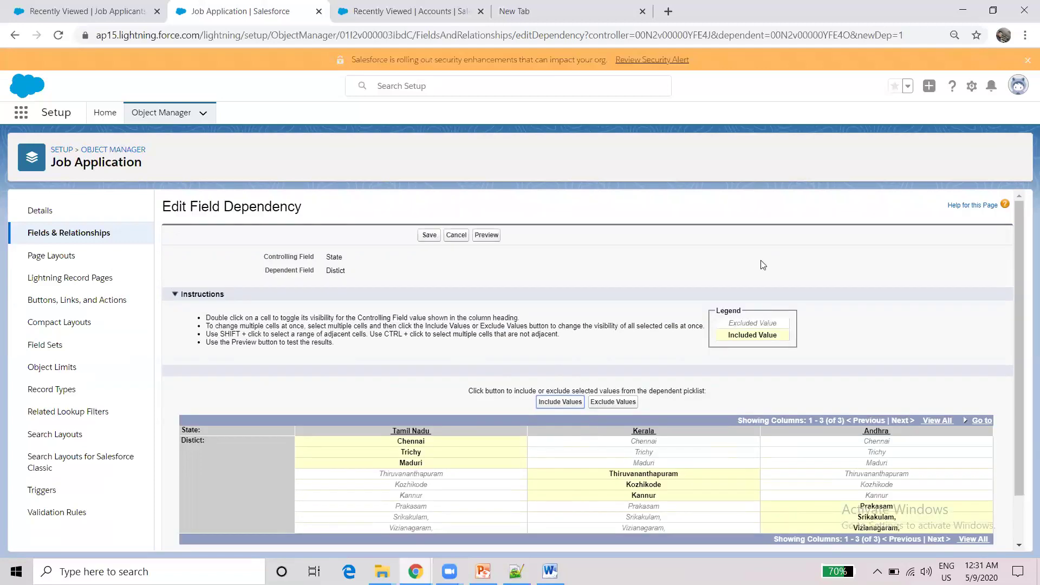
pyautogui.click(427, 237)
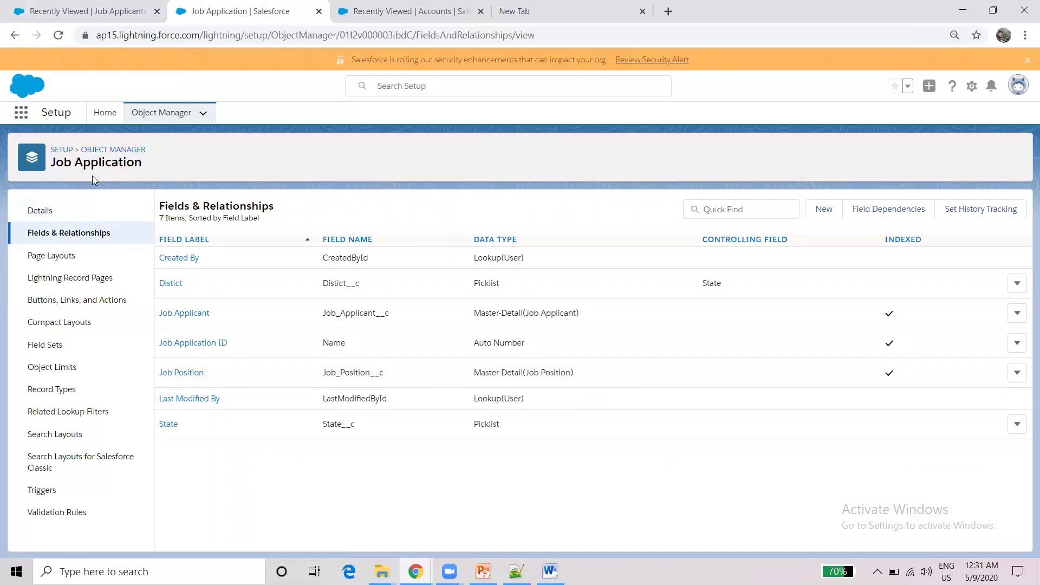
# - Go to the Job Applications list in the first tab and start a new record
pyautogui.click(46, 8)
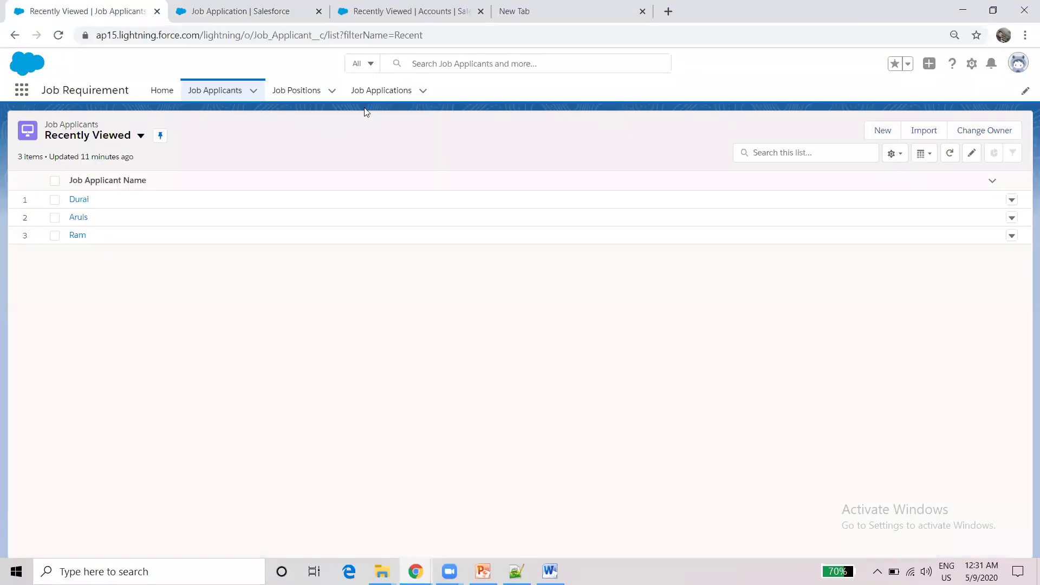
pyautogui.click(382, 92)
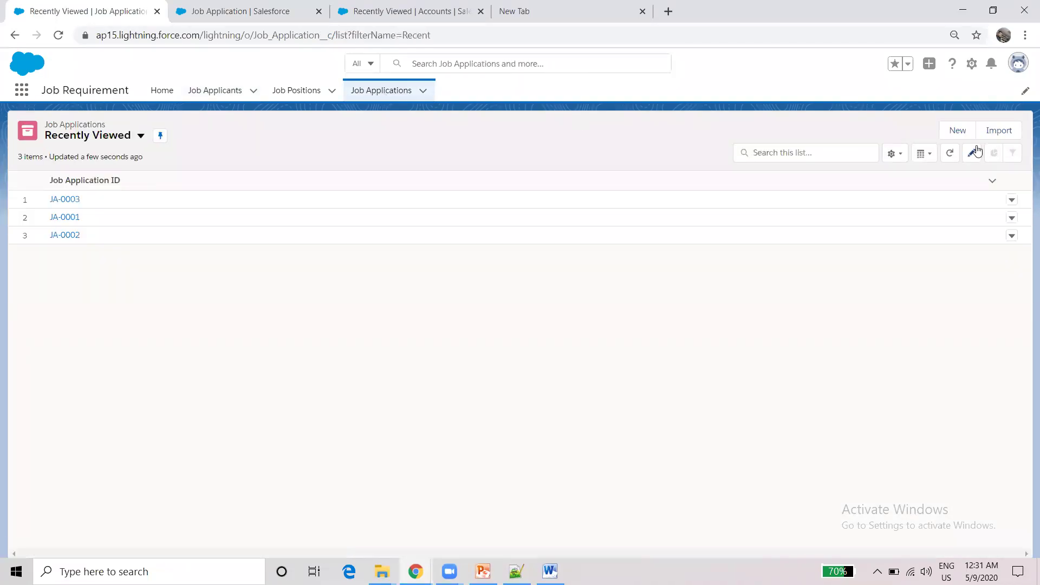
pyautogui.click(957, 131)
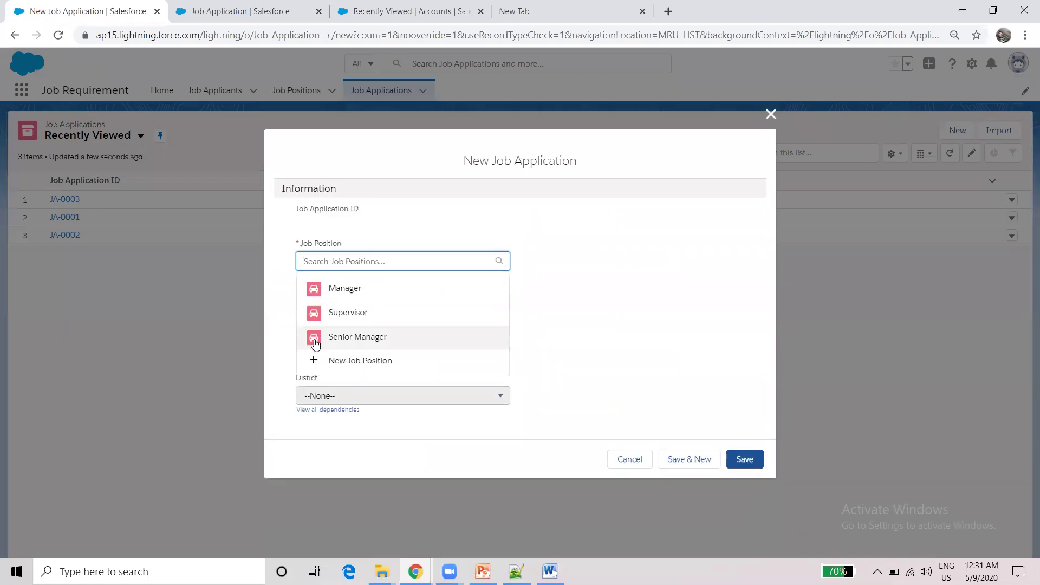
# - Set State to Tamil Nadu and check the districts offered in Distict
pyautogui.click(633, 240)
pyautogui.click(397, 343)
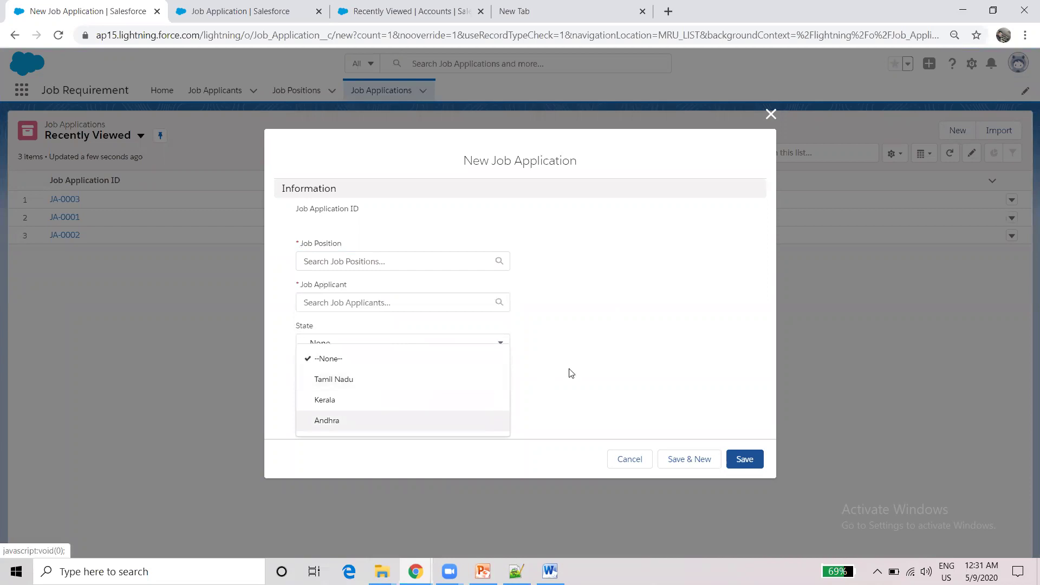
pyautogui.click(425, 399)
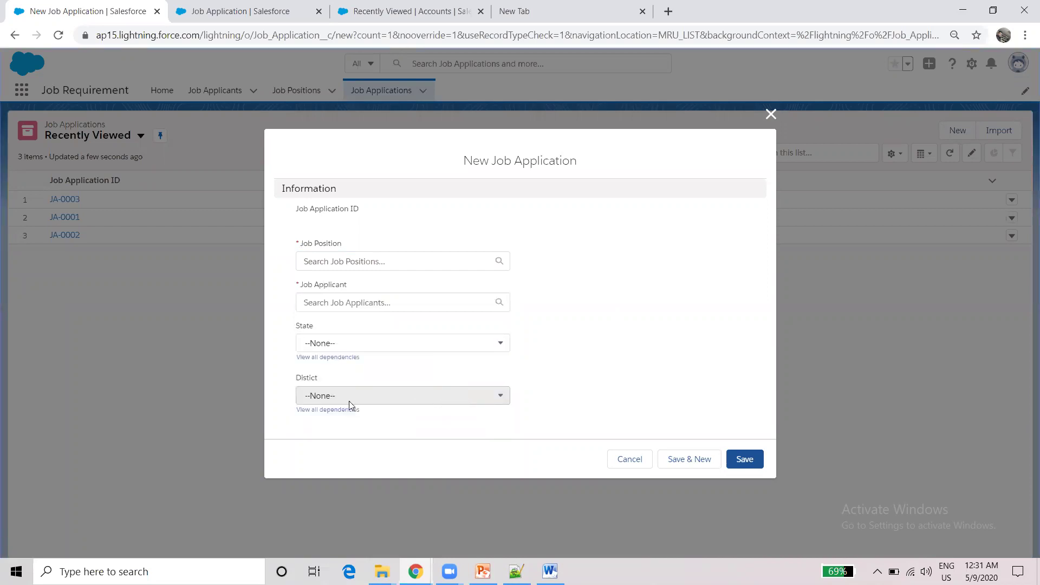
pyautogui.click(399, 349)
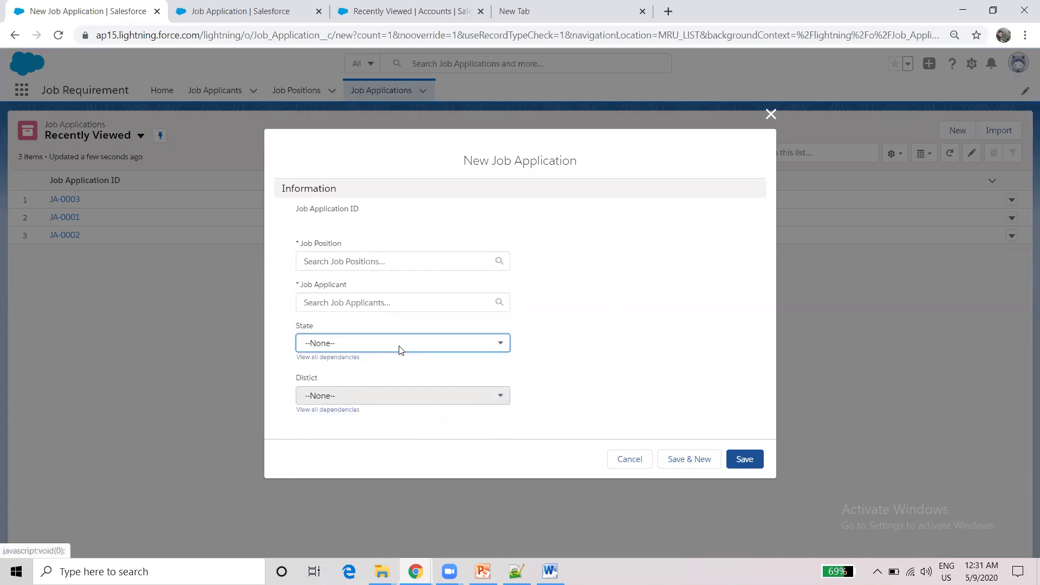
pyautogui.click(401, 350)
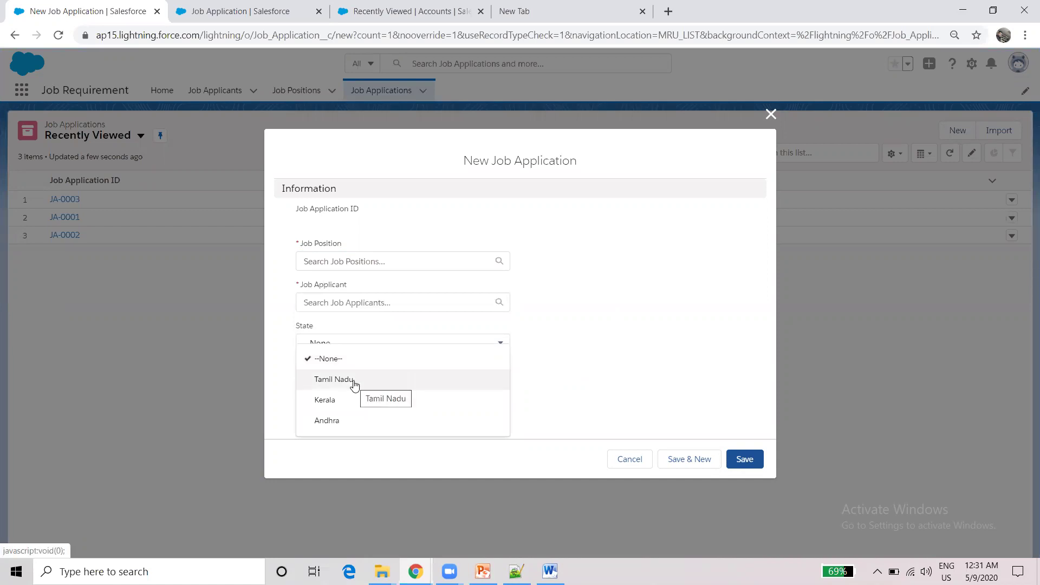
pyautogui.click(354, 382)
pyautogui.click(356, 397)
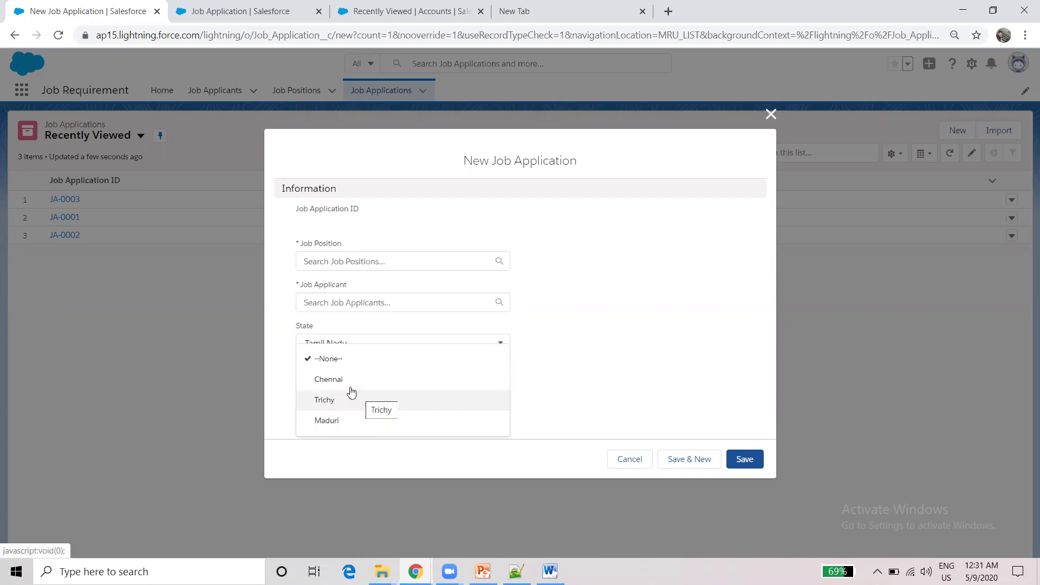
pyautogui.click(605, 399)
# - Change State to Kerala and check its Distict options
pyautogui.click(456, 348)
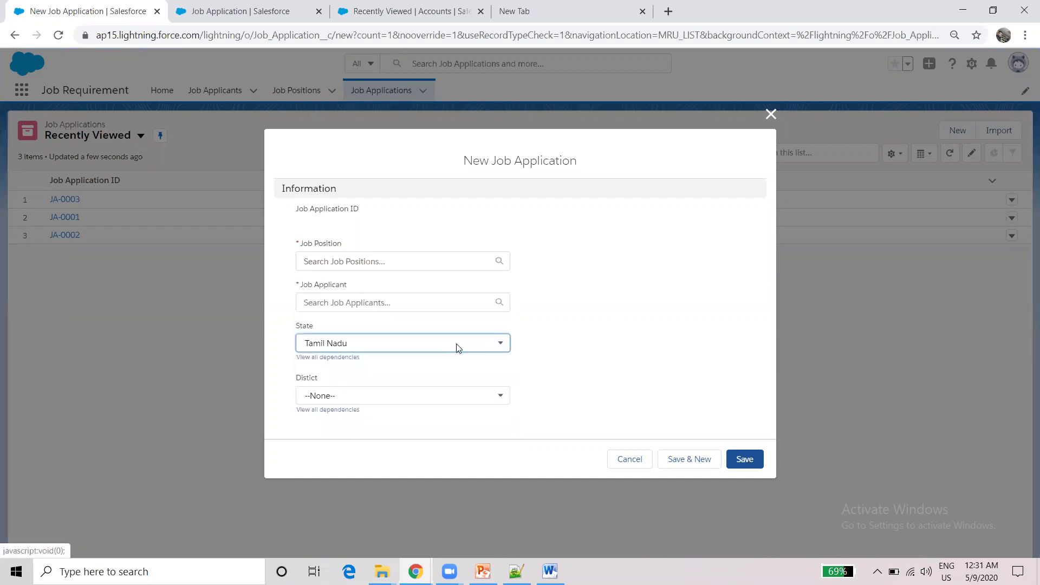
pyautogui.click(409, 404)
pyautogui.click(417, 398)
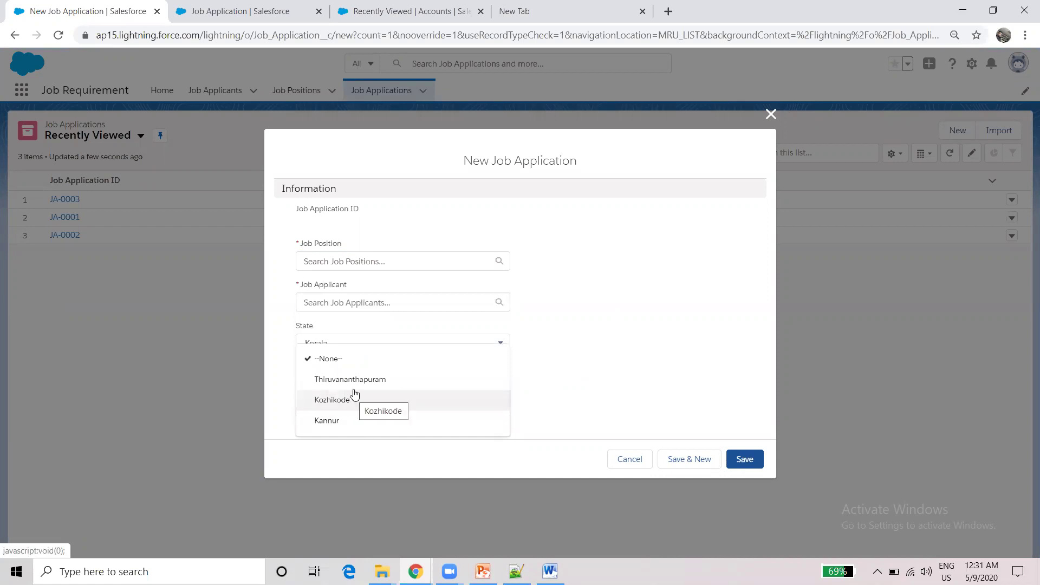
pyautogui.click(600, 396)
# - Change State to Andhra and check its Distict options, leaving Distict at --None--
pyautogui.click(457, 351)
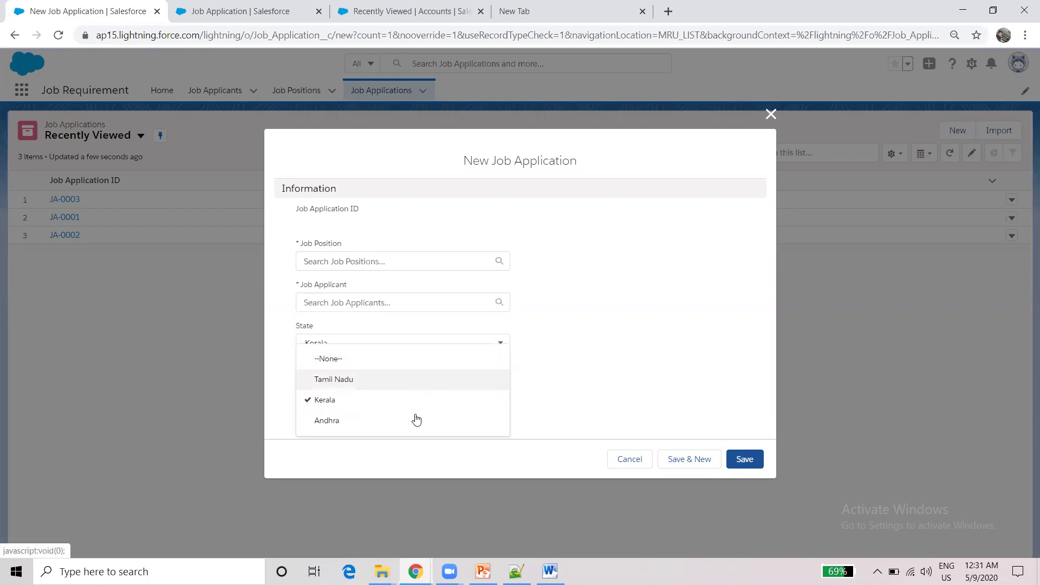
pyautogui.click(412, 421)
pyautogui.click(441, 399)
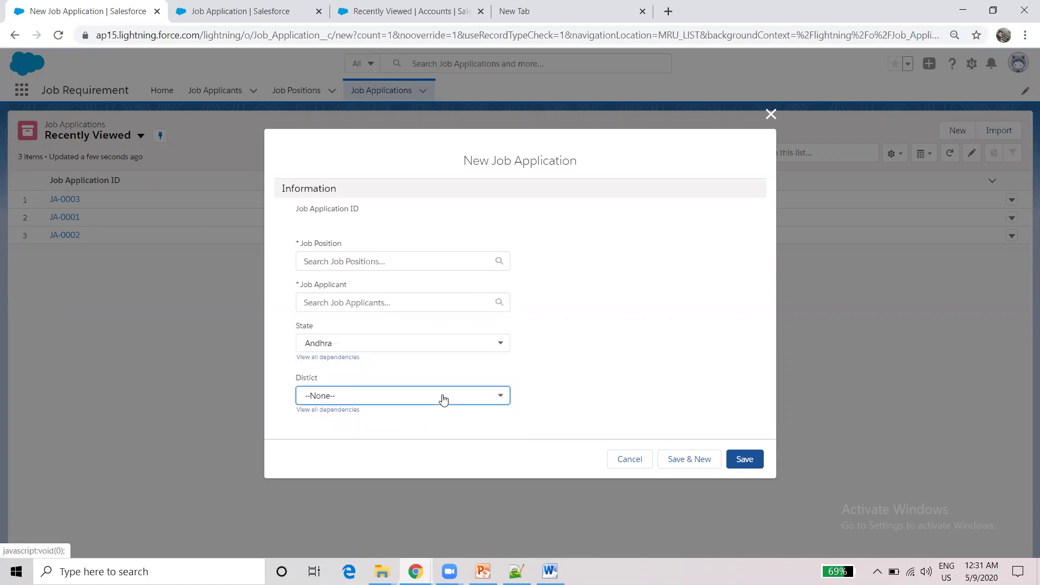
pyautogui.click(591, 382)
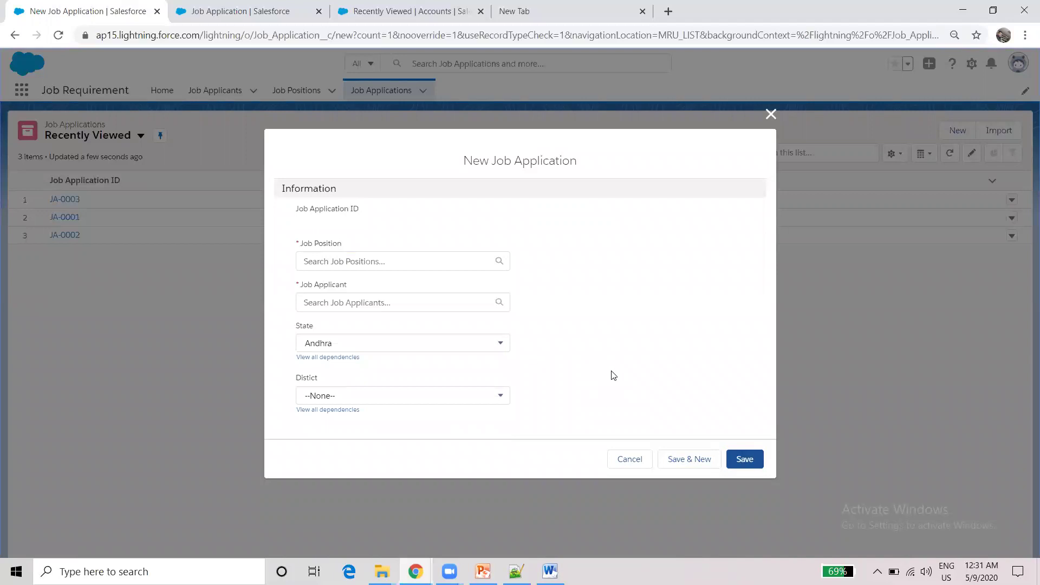